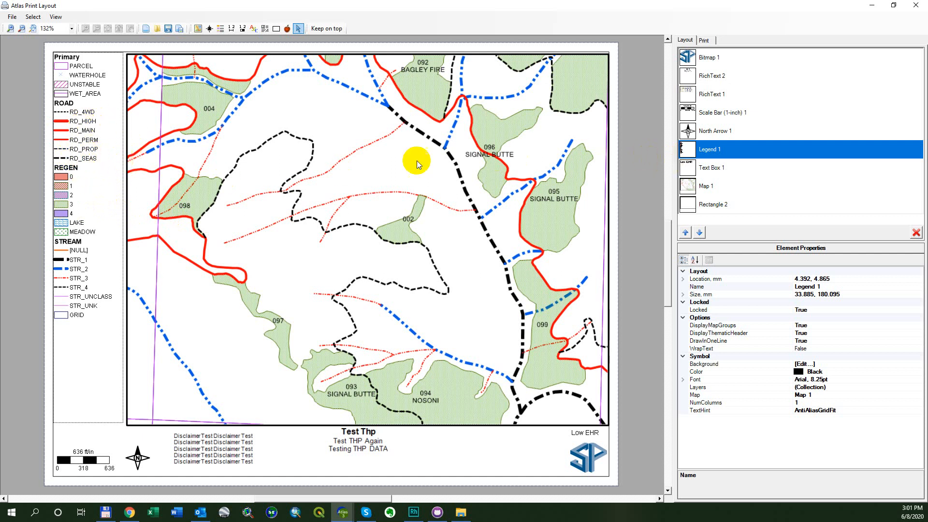
# - Replace the legend with a new one about 34 by 182 mm in the blank strip alongside the map frame
pyautogui.press('Delete')
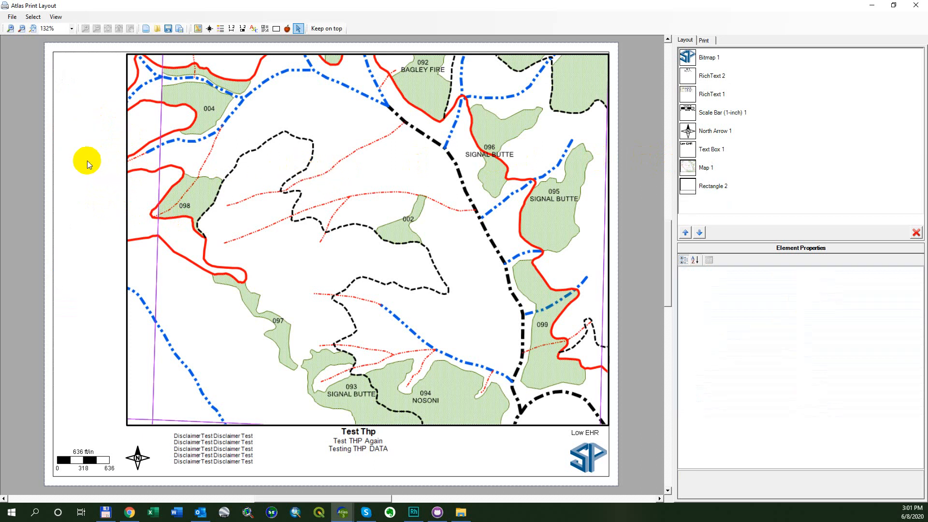
pyautogui.click(220, 29)
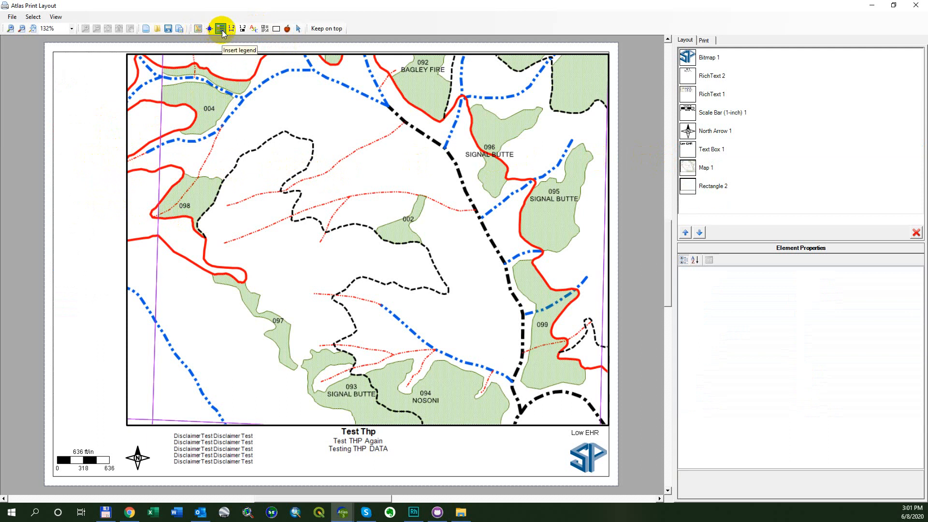
pyautogui.moveTo(60, 60); pyautogui.dragTo(123, 420)
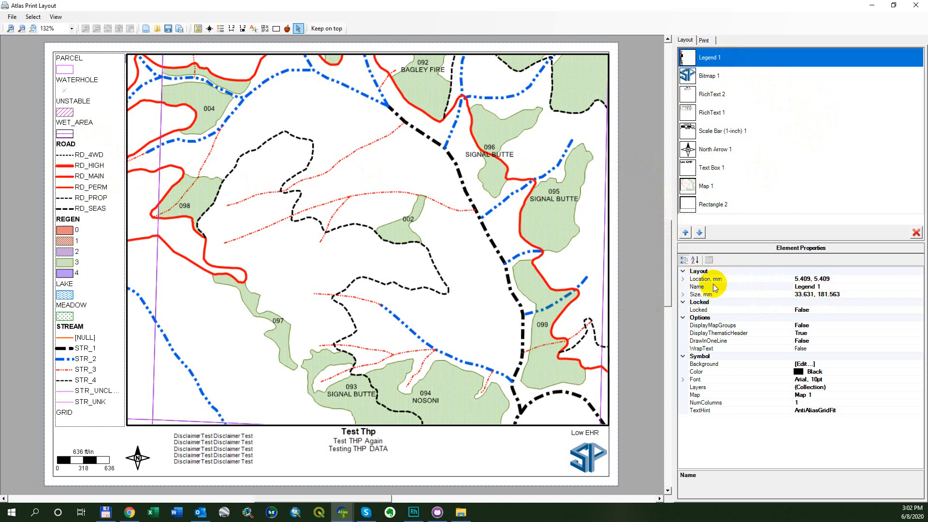
pyautogui.click(828, 286)
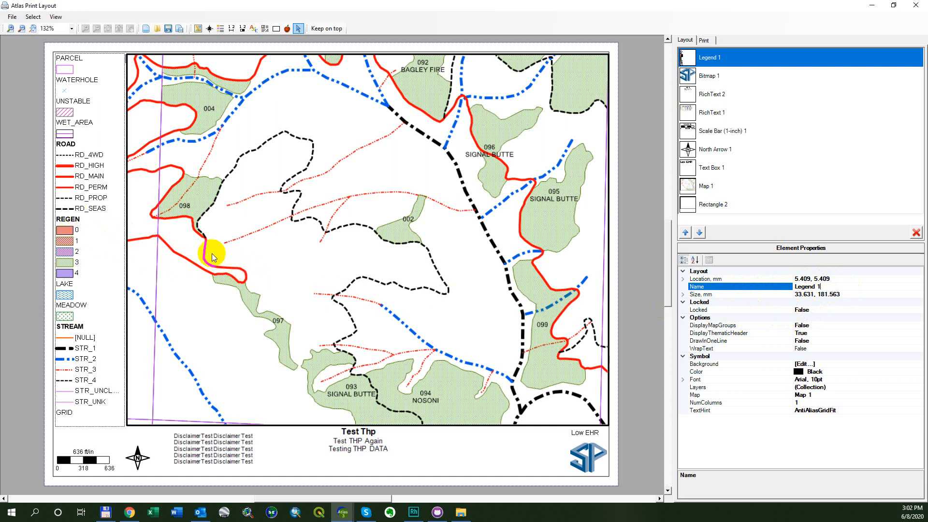
# - Lock the legend against moving and resizing, and try to move it on the page
pyautogui.doubleClick(817, 310)
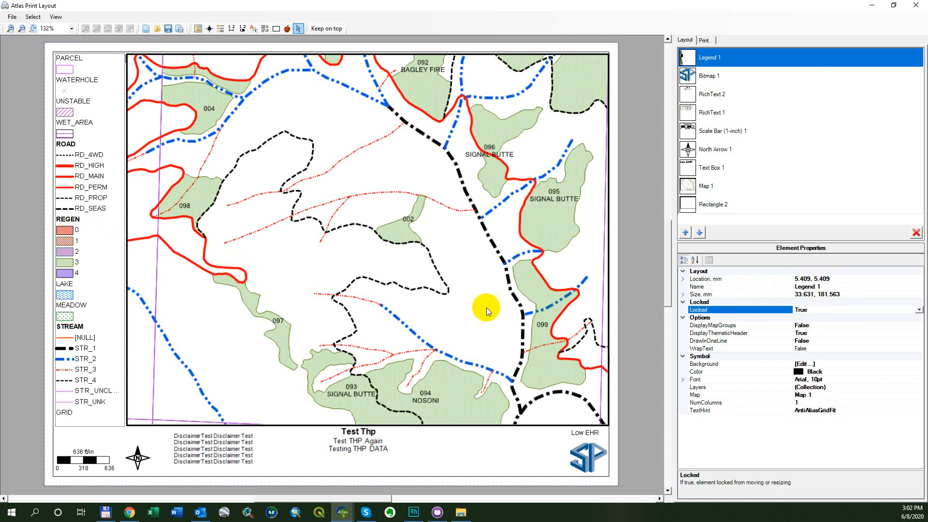
pyautogui.click(97, 242)
pyautogui.moveTo(104, 279); pyautogui.dragTo(172, 266)
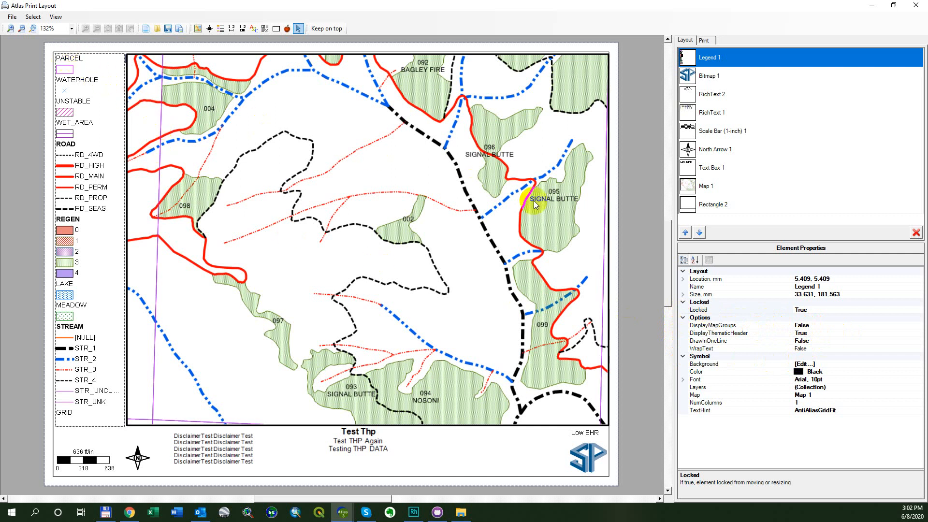
# - Enable the display of map groups in the legend and examine the Primary group's layers in the main Atlas window
pyautogui.doubleClick(817, 327)
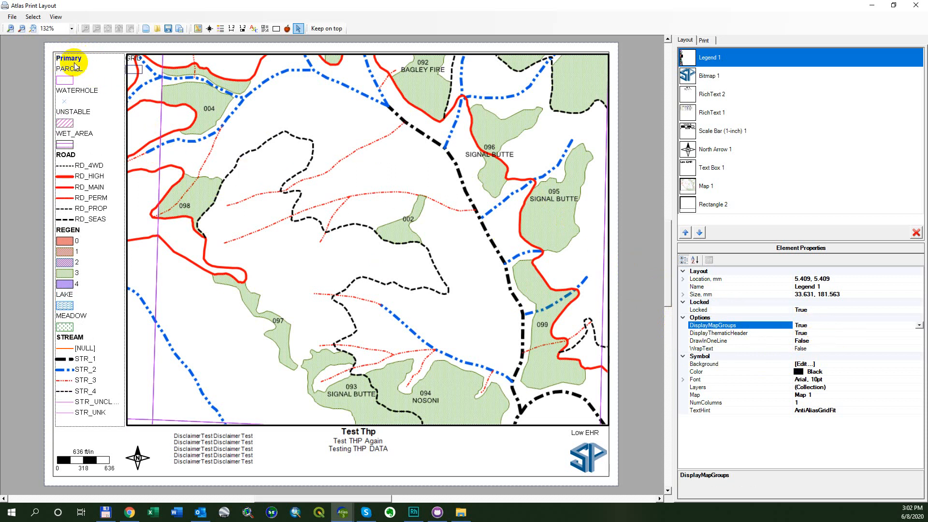
pyautogui.moveTo(346, 12); pyautogui.dragTo(497, 103)
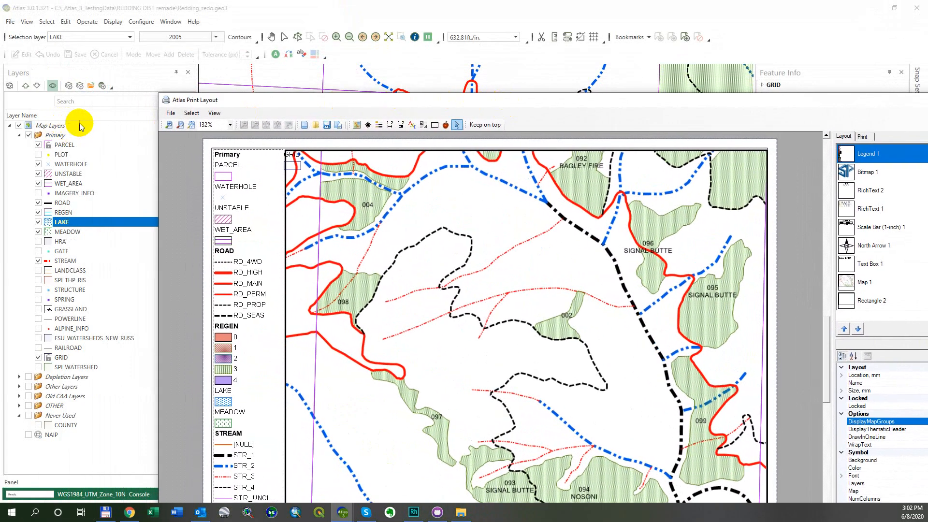
pyautogui.moveTo(265, 103); pyautogui.dragTo(360, 221)
pyautogui.moveTo(345, 146); pyautogui.dragTo(327, 99)
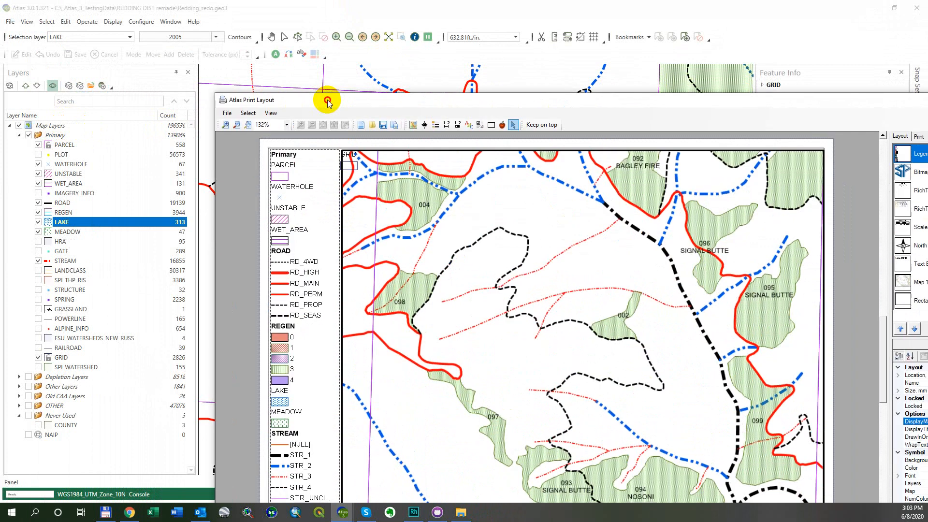
pyautogui.click(80, 150)
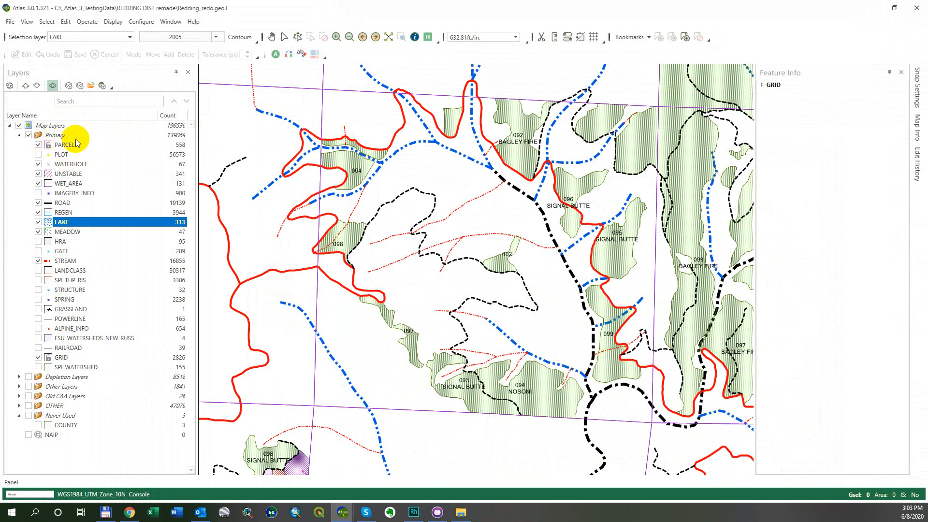
pyautogui.moveTo(65, 347); pyautogui.dragTo(62, 263)
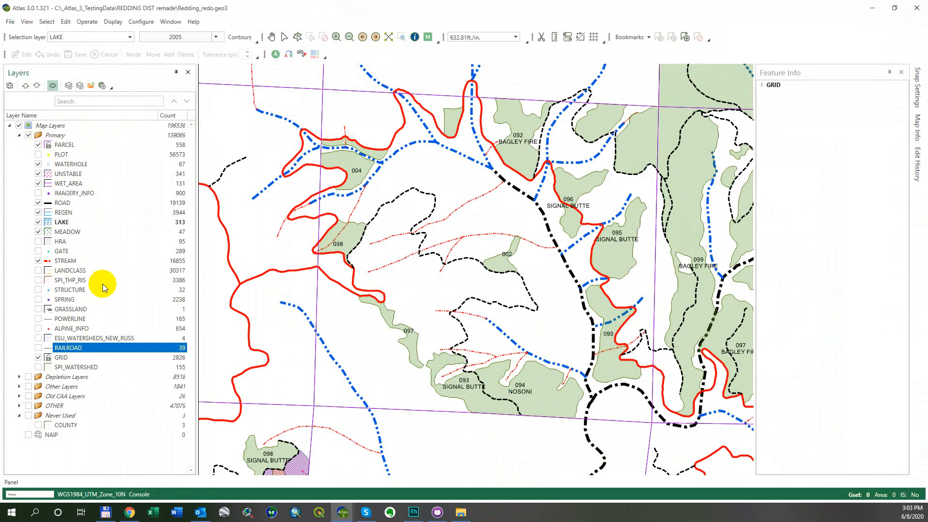
# - Return to the maximized Atlas Print Layout window and set the legend's DisplayMapGroups option to False
pyautogui.moveTo(341, 513)
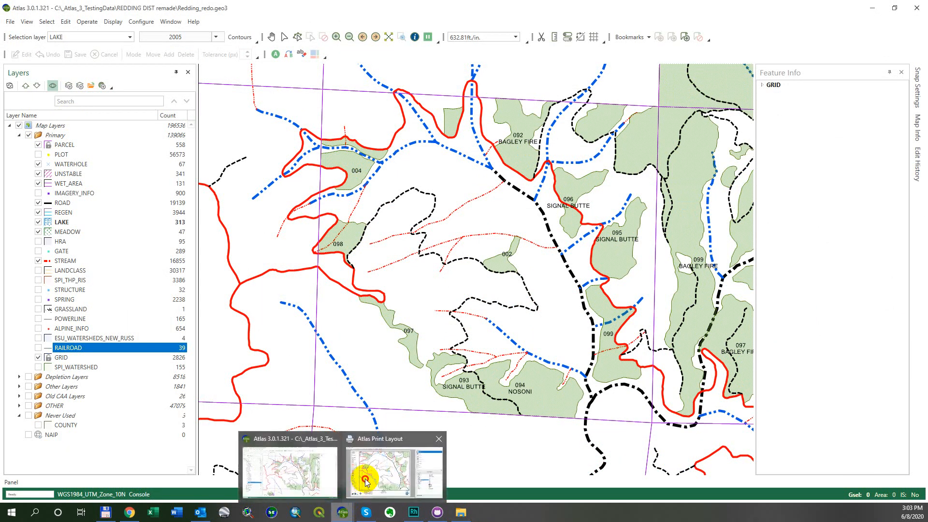
pyautogui.click(368, 479)
pyautogui.moveTo(461, 105); pyautogui.dragTo(265, 21)
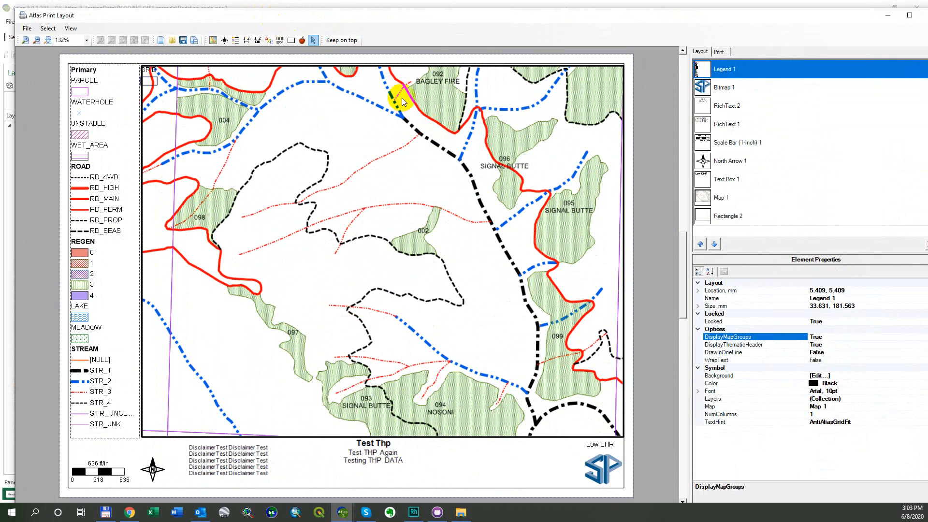
pyautogui.doubleClick(591, 17)
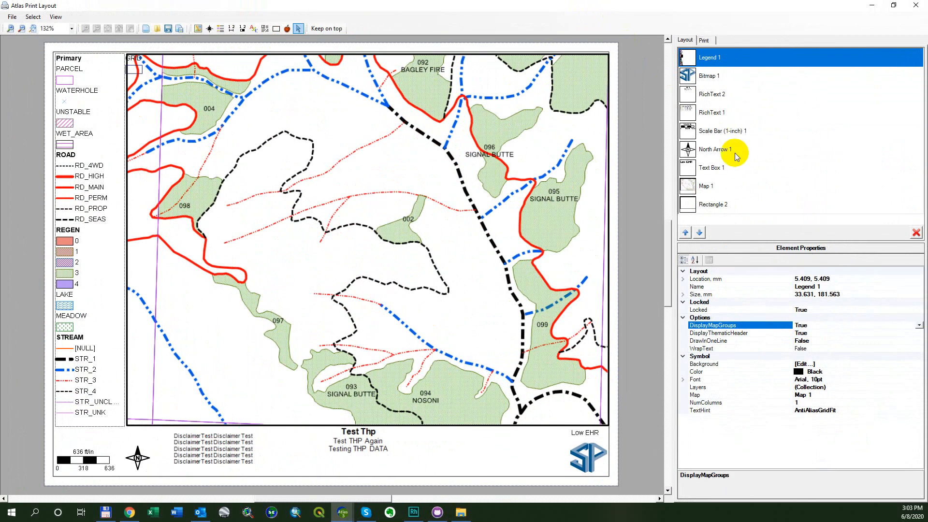
pyautogui.click(807, 327)
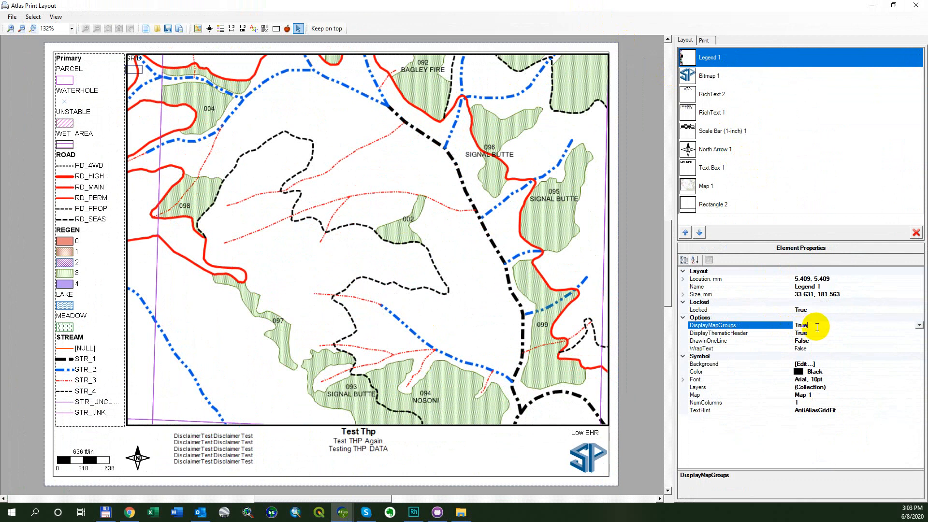
pyautogui.doubleClick(817, 327)
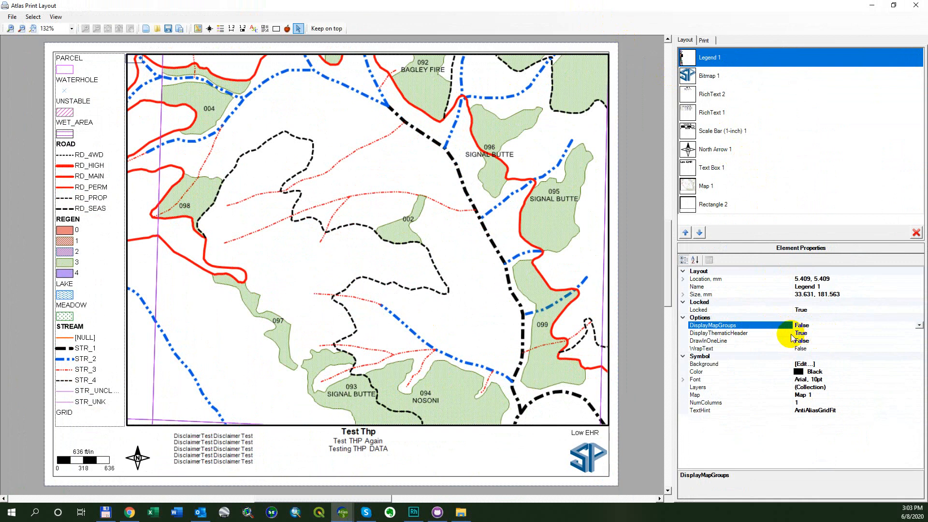
# - Toggle the legend's DisplayThematicHeader option to compare the headings, leaving it set to False
pyautogui.doubleClick(822, 333)
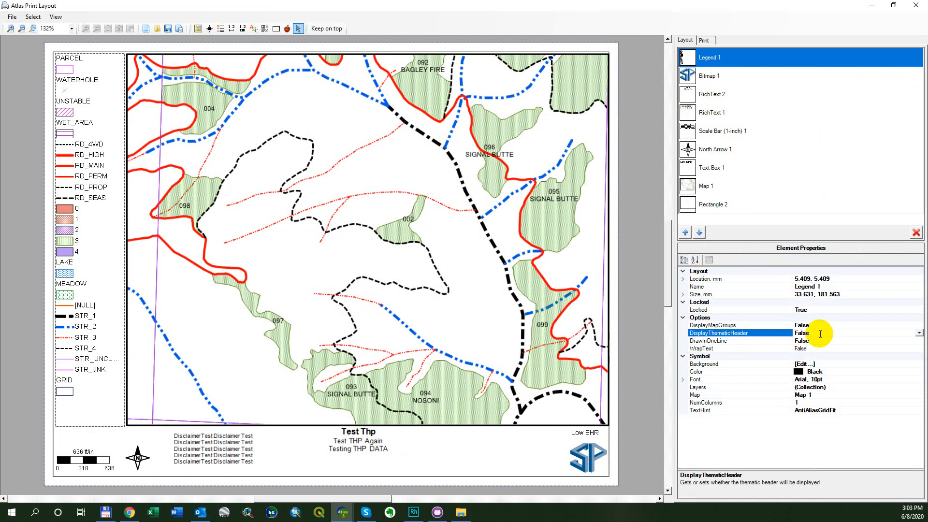
pyautogui.doubleClick(820, 334)
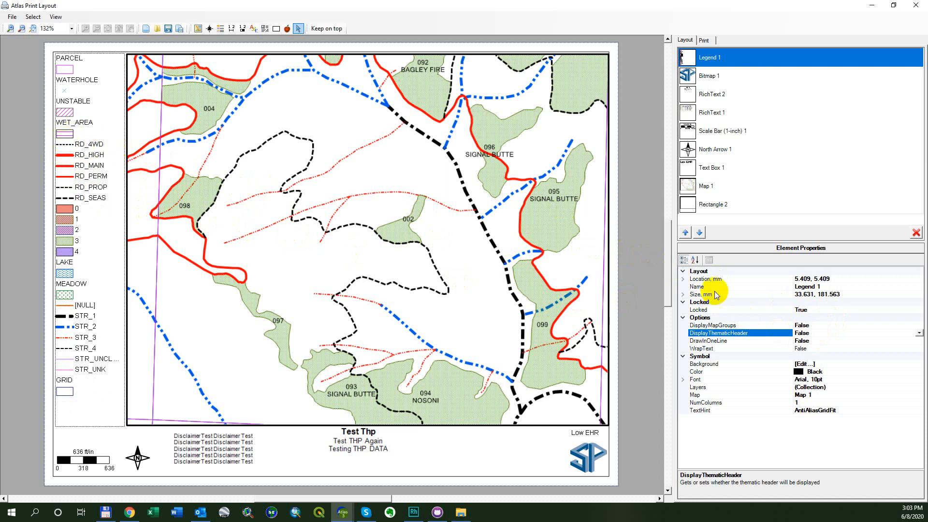
pyautogui.click(816, 333)
pyautogui.doubleClick(816, 333)
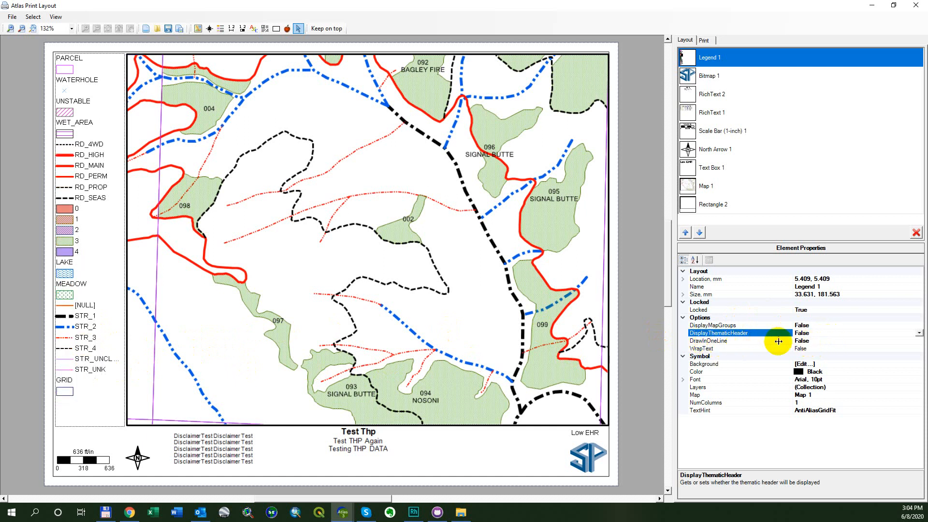
# - Set the legend's DrawInOneLine and WrapText options to True
pyautogui.click(836, 342)
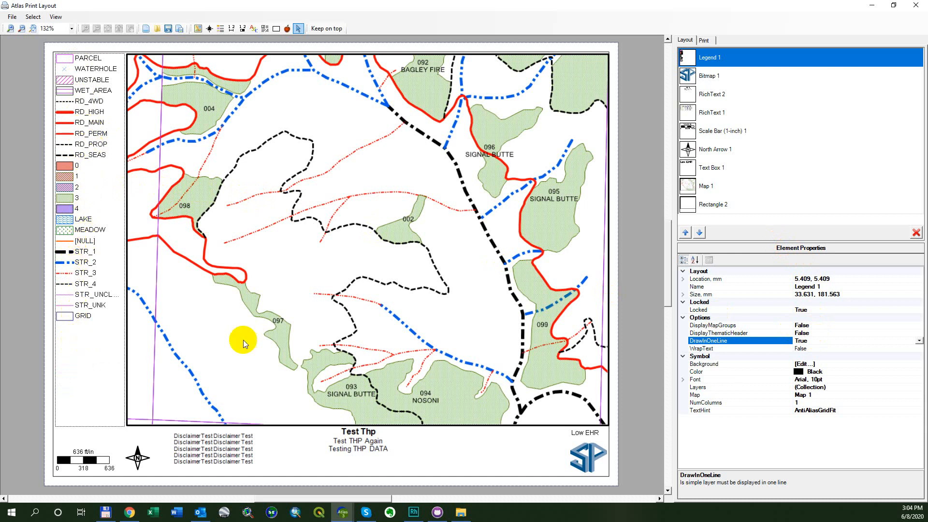
pyautogui.doubleClick(833, 343)
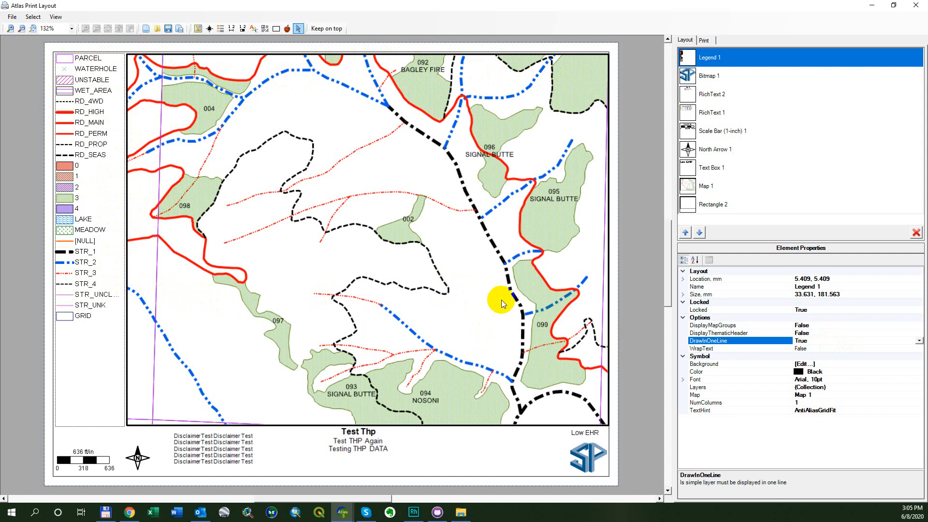
pyautogui.click(818, 349)
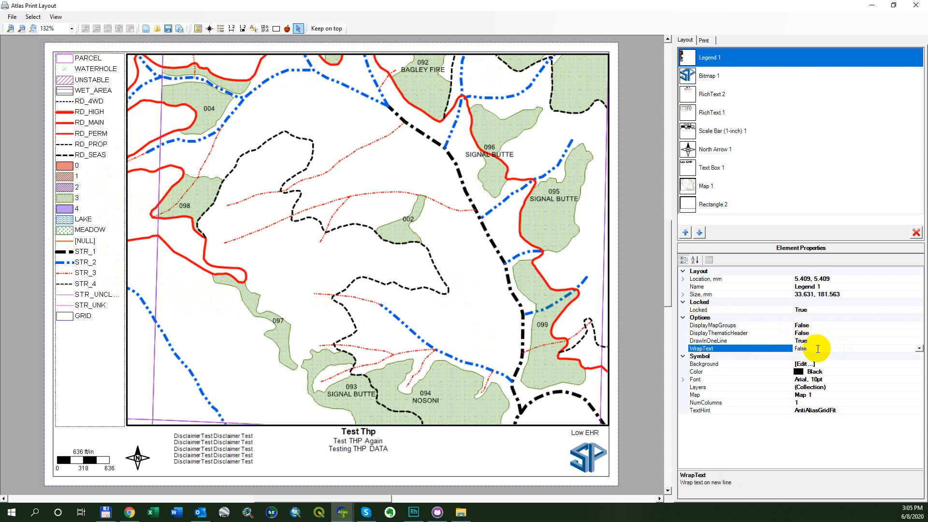
pyautogui.doubleClick(818, 348)
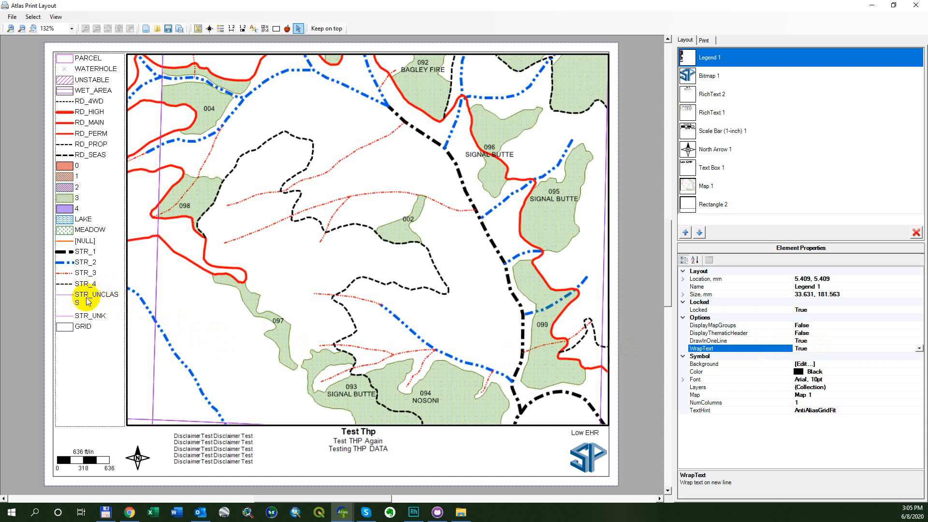
# - Unlock the legend and test its text wrapping by narrowing it to about 31 mm and widening it to about 34 mm
pyautogui.click(118, 304)
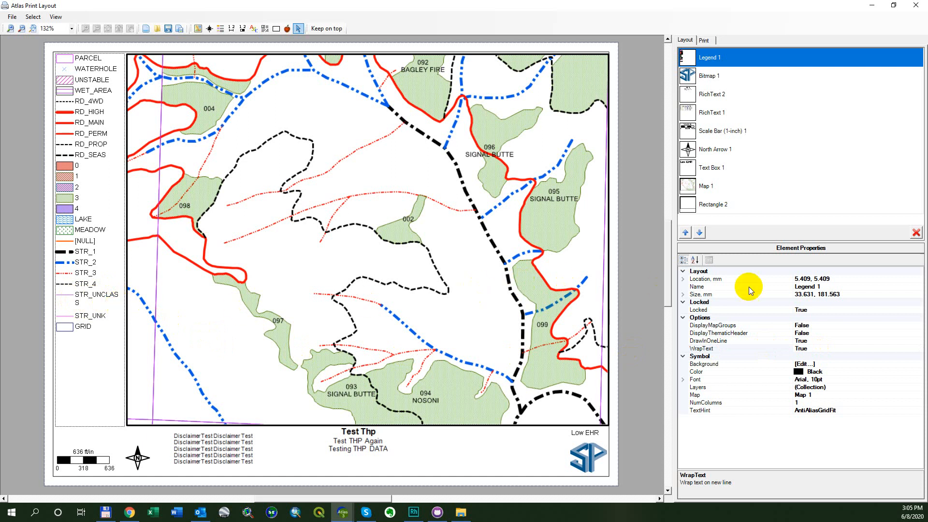
pyautogui.doubleClick(832, 308)
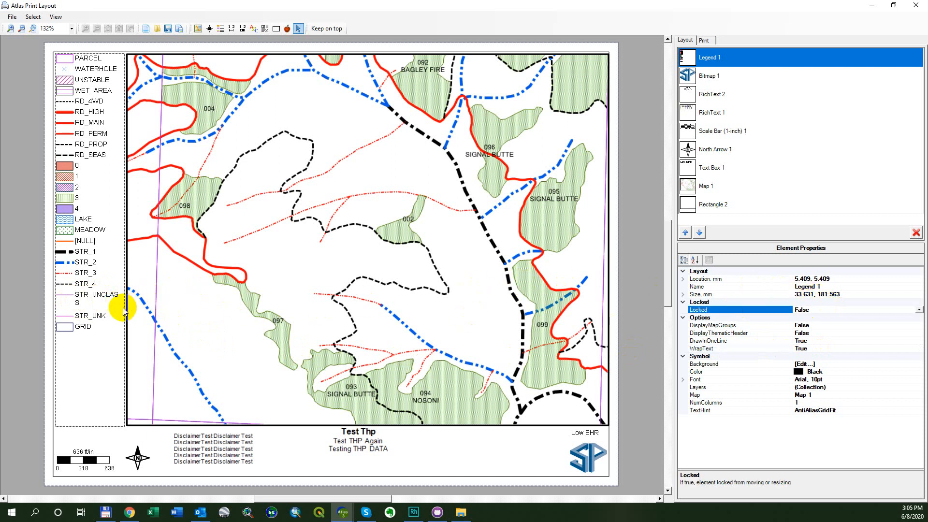
pyautogui.moveTo(124, 308); pyautogui.dragTo(120, 309)
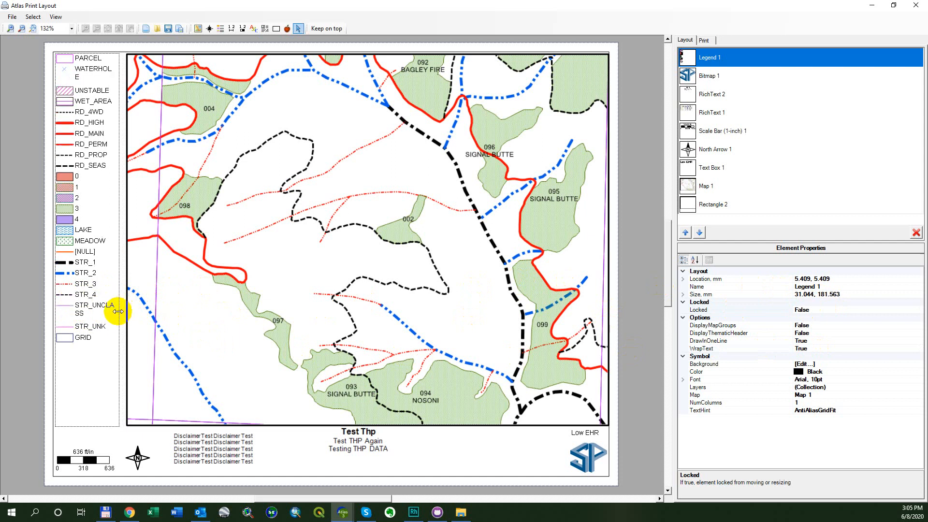
pyautogui.moveTo(118, 314); pyautogui.dragTo(124, 315)
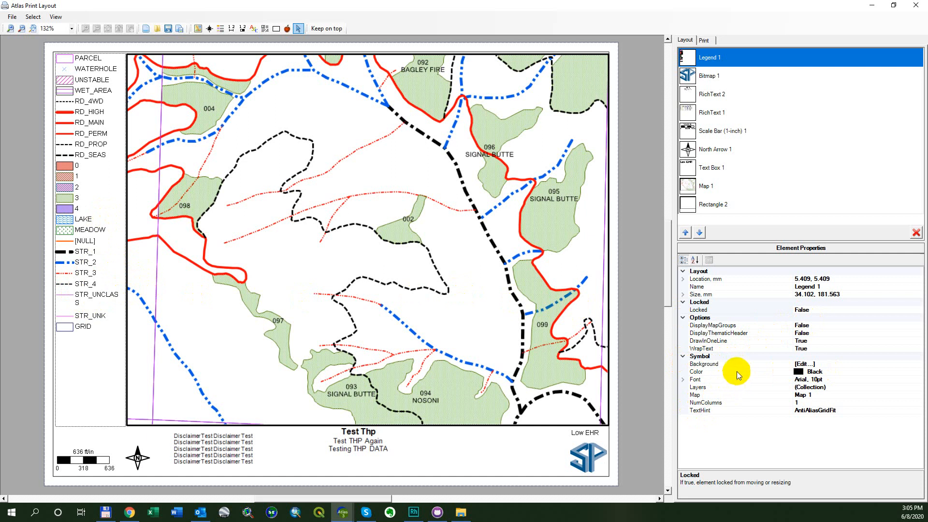
# - Open the legend's background symbol settings and apply a solid black fill color
pyautogui.click(834, 363)
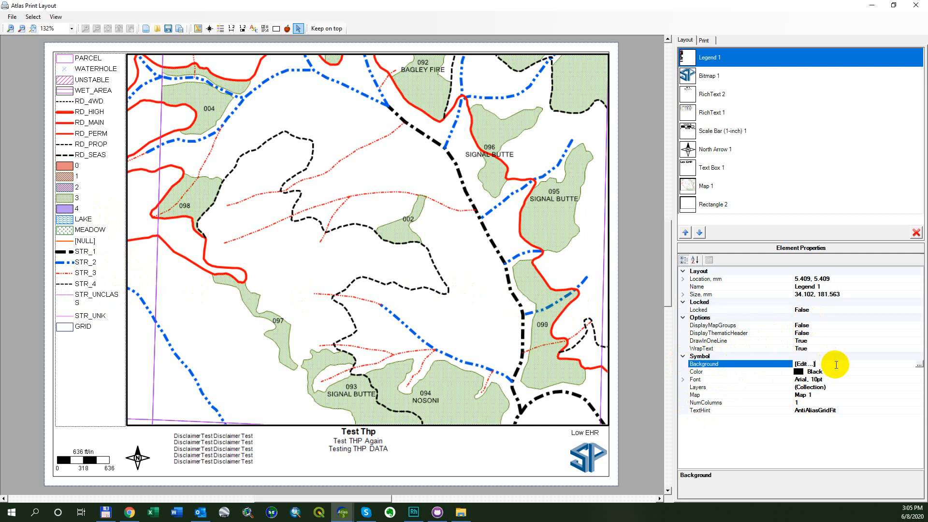
pyautogui.click(919, 366)
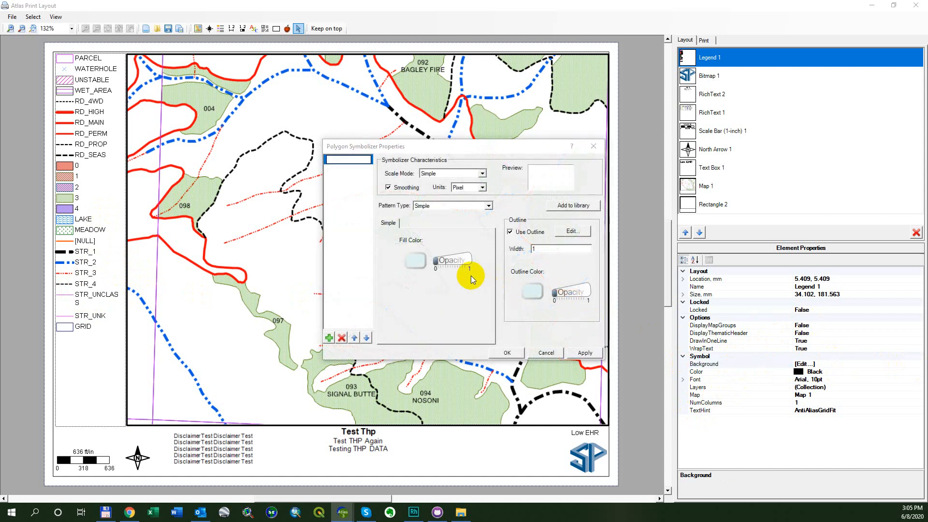
pyautogui.click(407, 265)
pyautogui.click(419, 204)
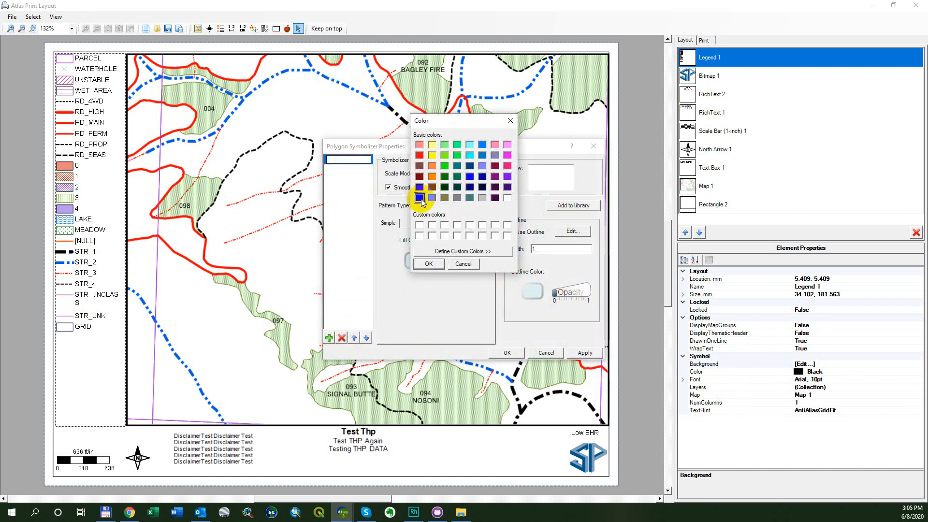
pyautogui.click(422, 265)
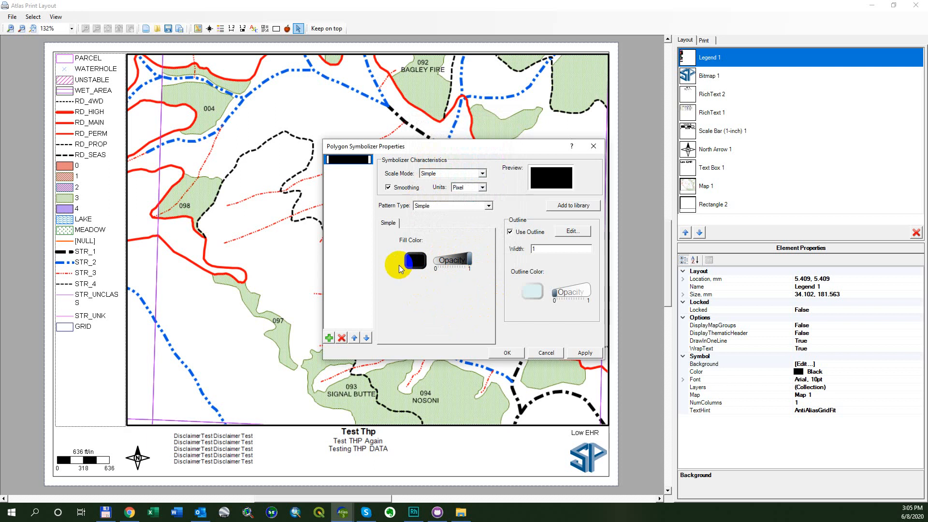
pyautogui.click(585, 353)
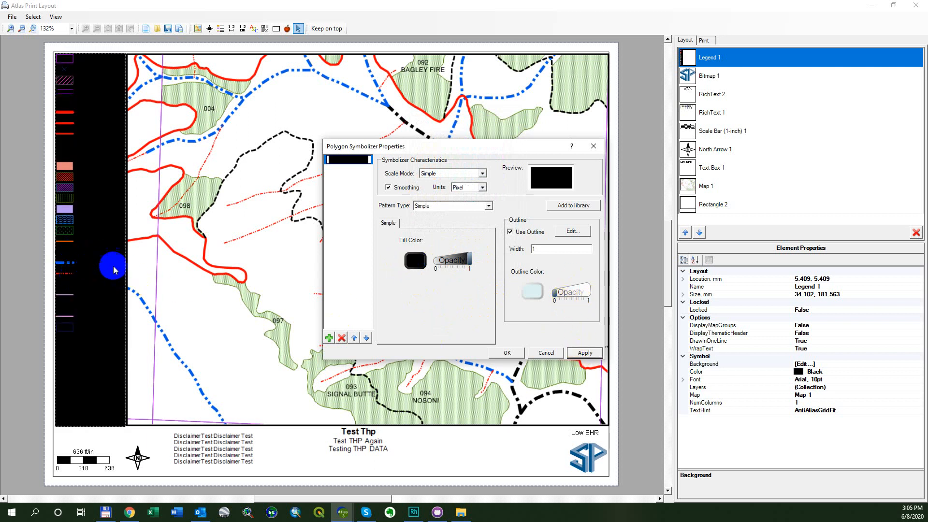
# - Reduce the legend background's fill opacity to 0 and apply a black outline
pyautogui.moveTo(468, 260); pyautogui.dragTo(434, 261)
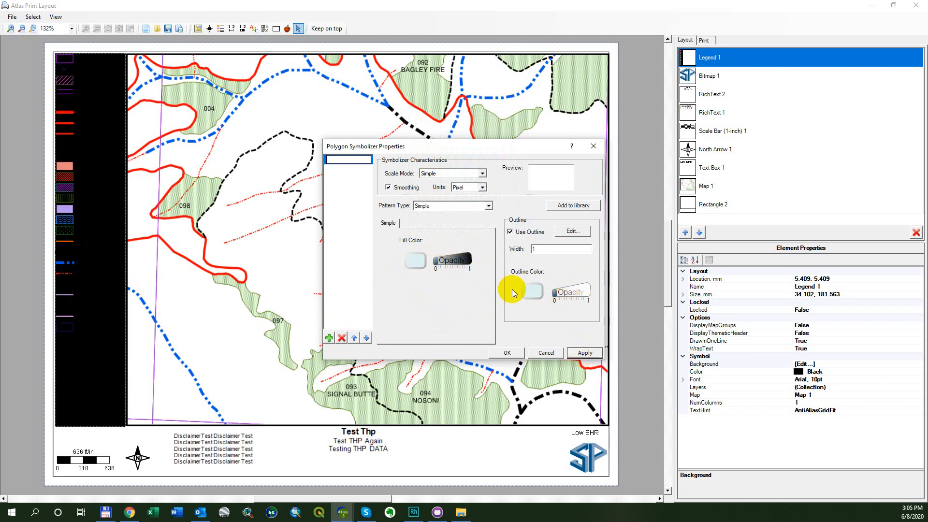
pyautogui.click(534, 291)
pyautogui.click(421, 199)
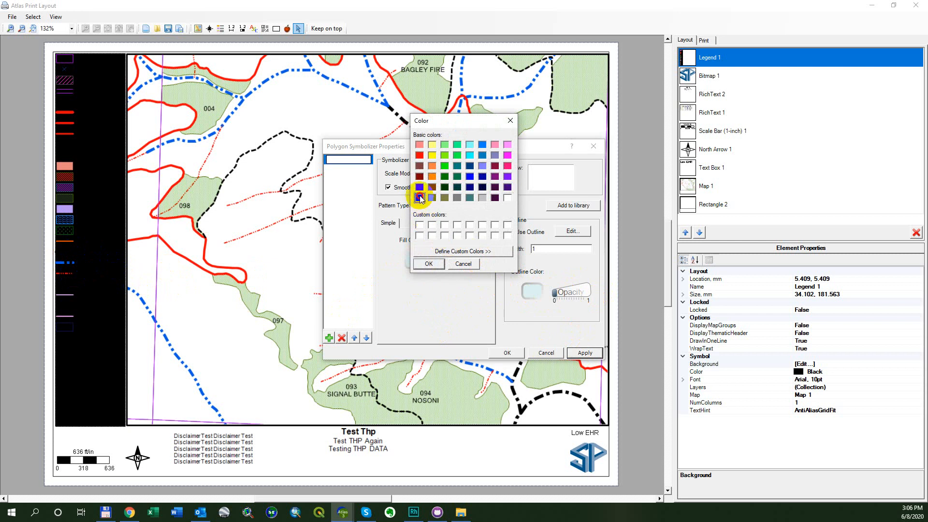
pyautogui.click(421, 259)
pyautogui.click(593, 353)
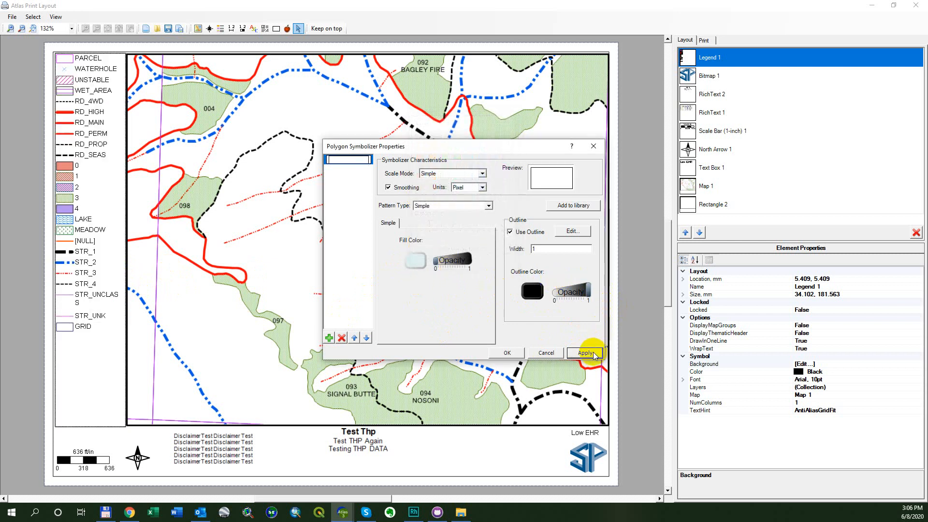
# - Confirm the legend background's symbol settings and reselect Legend 1
pyautogui.click(510, 357)
pyautogui.click(99, 429)
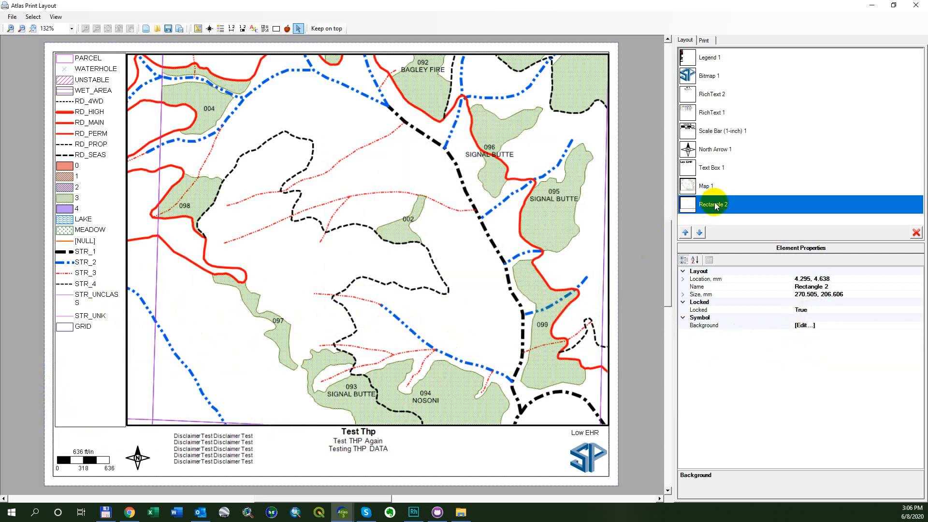
pyautogui.click(713, 76)
pyautogui.click(710, 57)
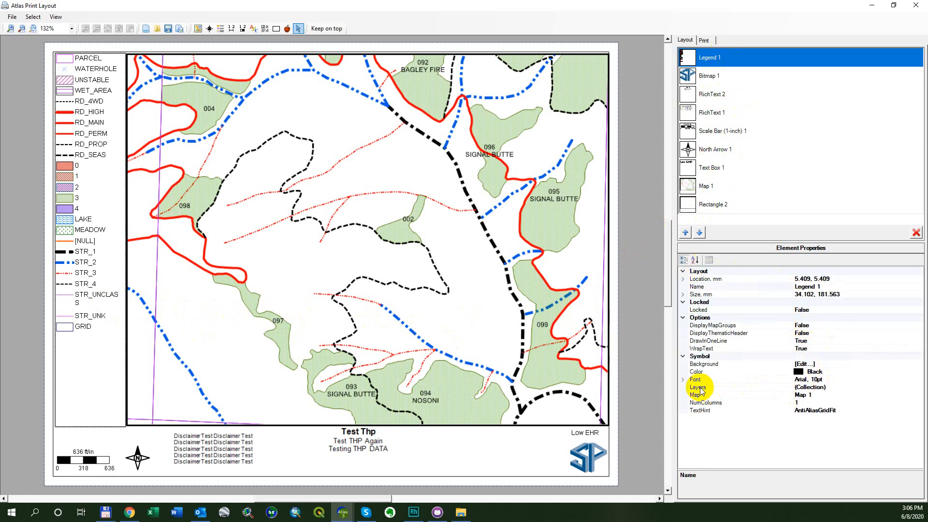
# - Reduce the legend's Arial font size to 8 points
pyautogui.click(683, 379)
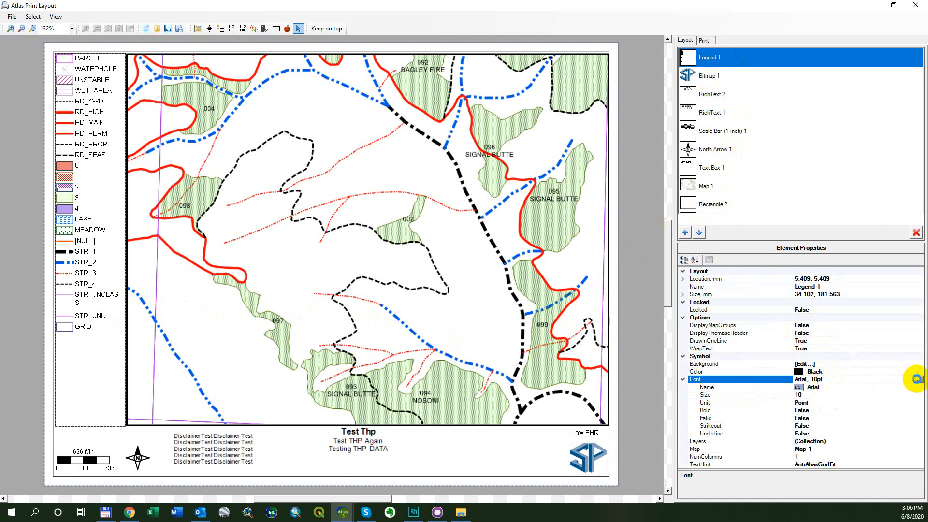
pyautogui.click(918, 379)
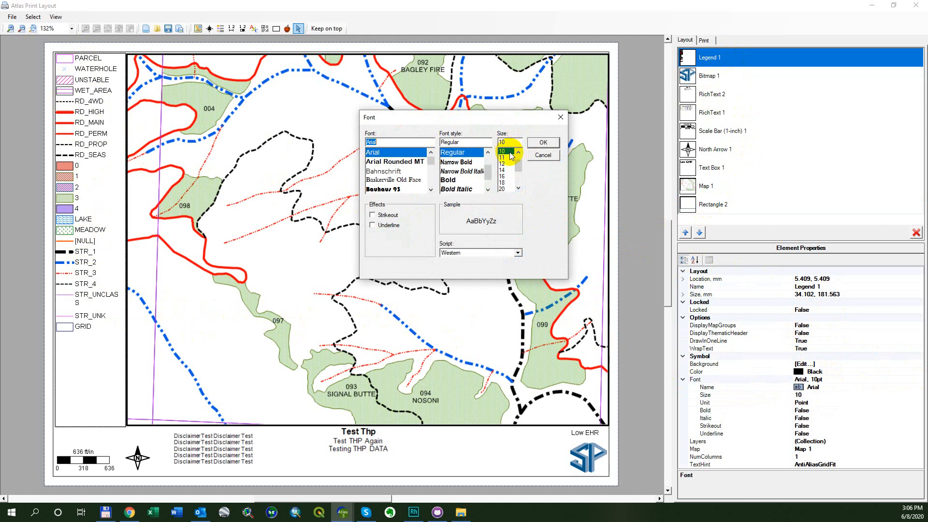
pyautogui.click(518, 153)
pyautogui.click(519, 153)
pyautogui.click(503, 152)
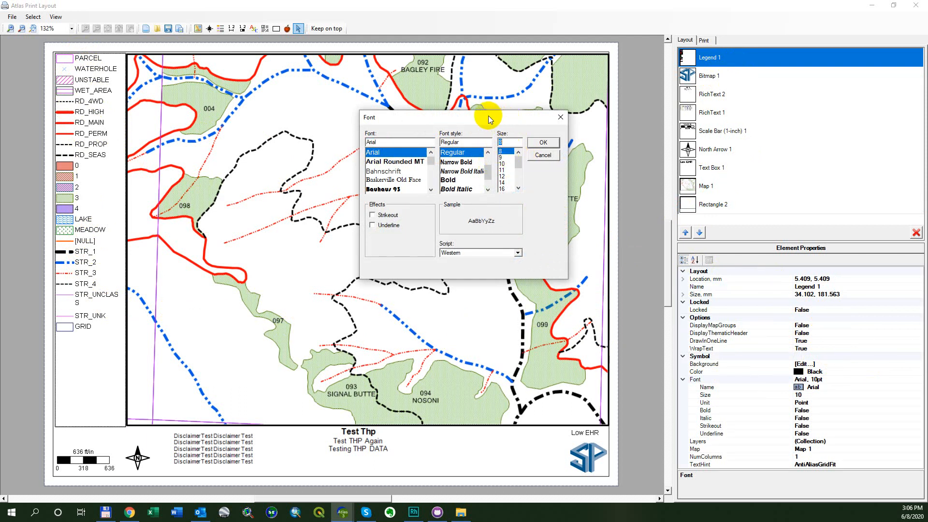
pyautogui.click(540, 143)
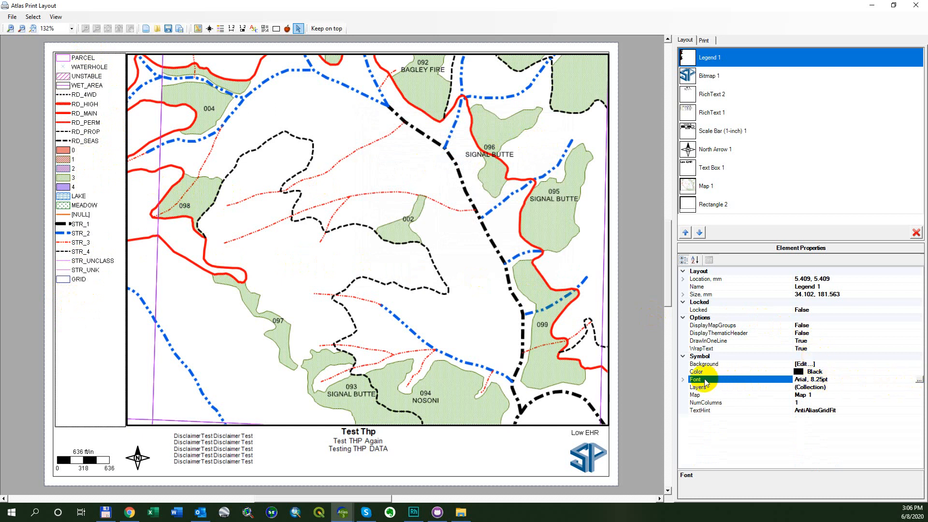
# - Try bold on the legend's font by setting Bold to True, and set it back to False
pyautogui.click(683, 379)
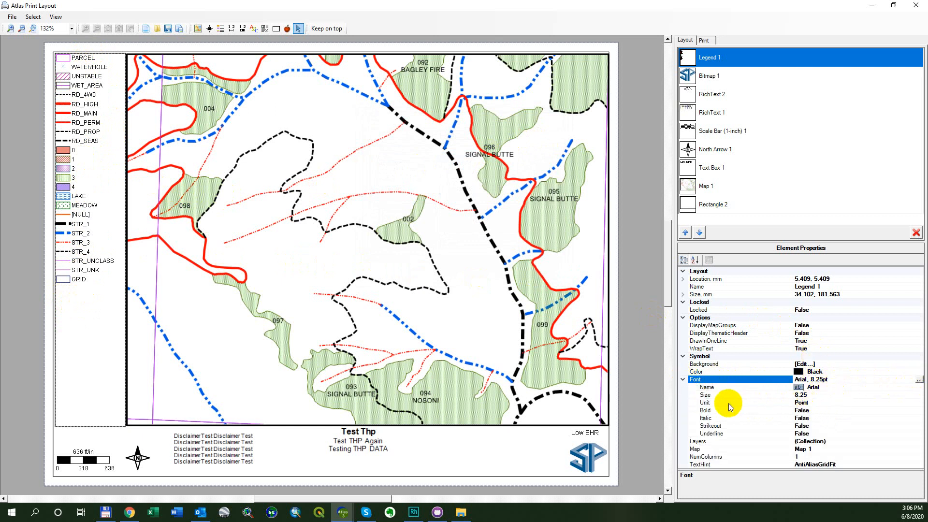
pyautogui.doubleClick(811, 411)
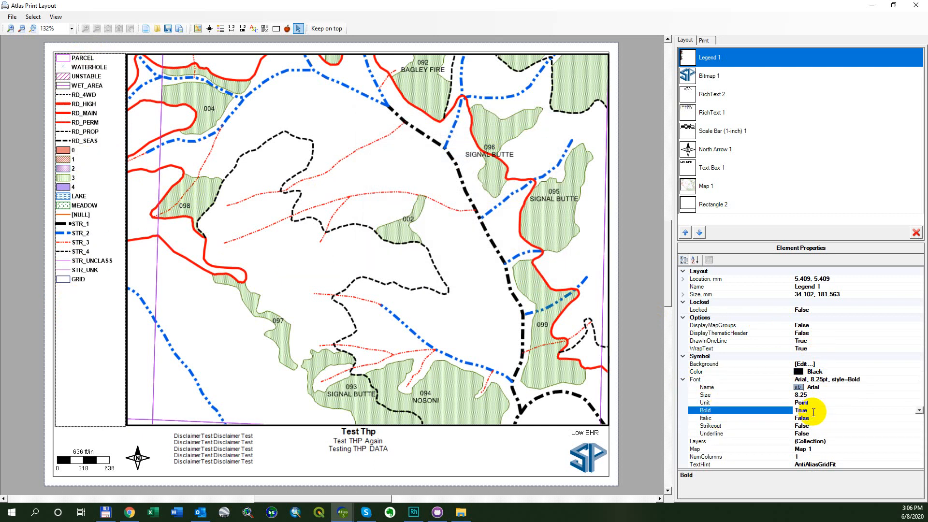
pyautogui.doubleClick(813, 412)
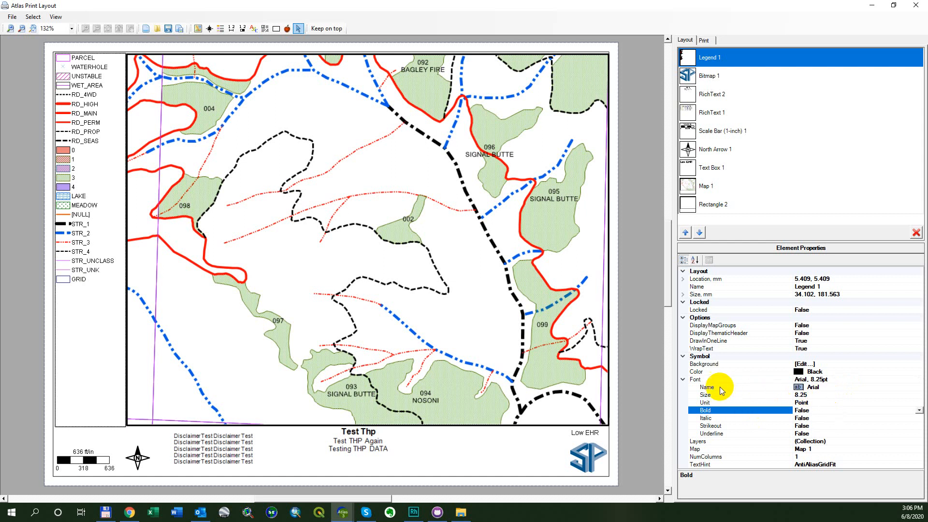
pyautogui.click(683, 382)
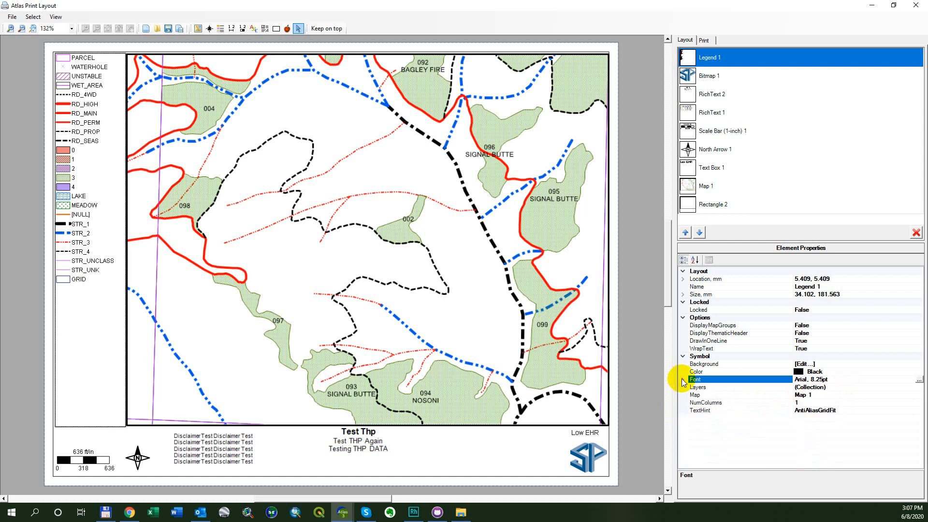
# - Exclude the PARCEL layer from the layers shown in the legend
pyautogui.click(722, 387)
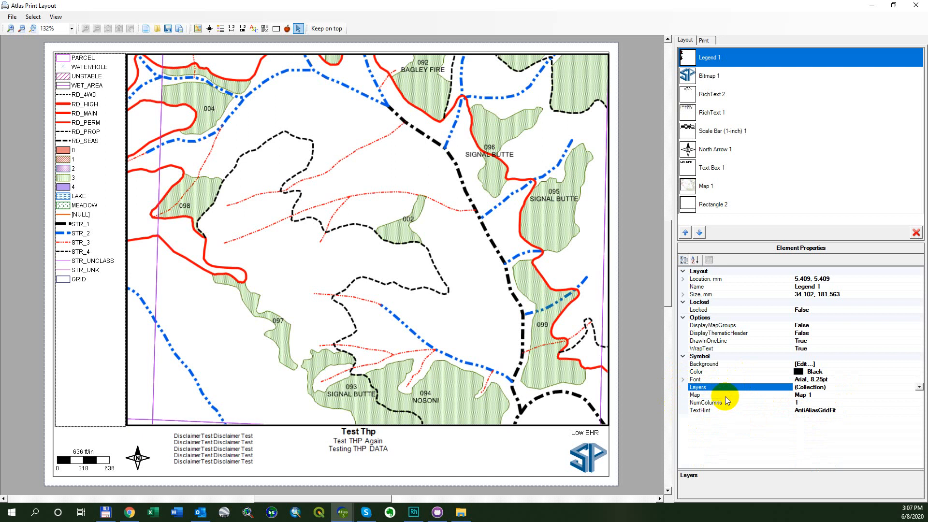
pyautogui.click(724, 395)
pyautogui.click(727, 404)
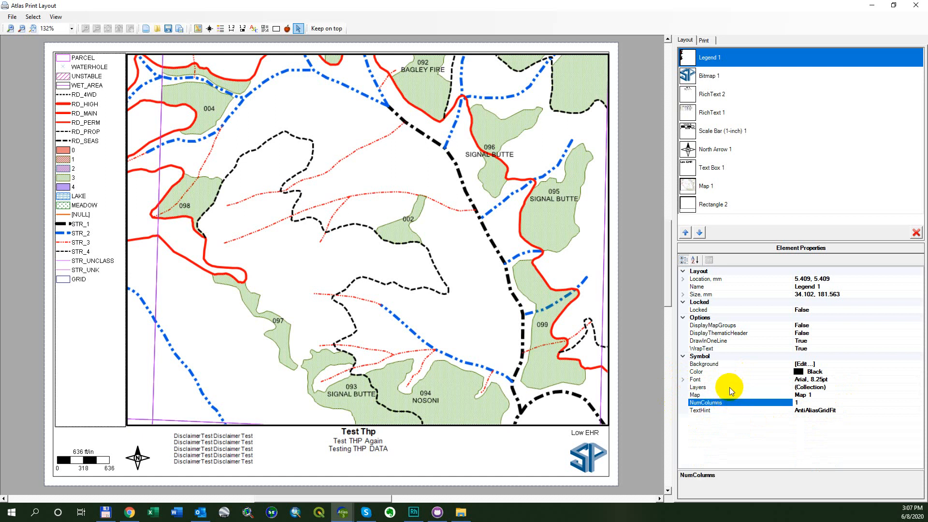
pyautogui.click(729, 388)
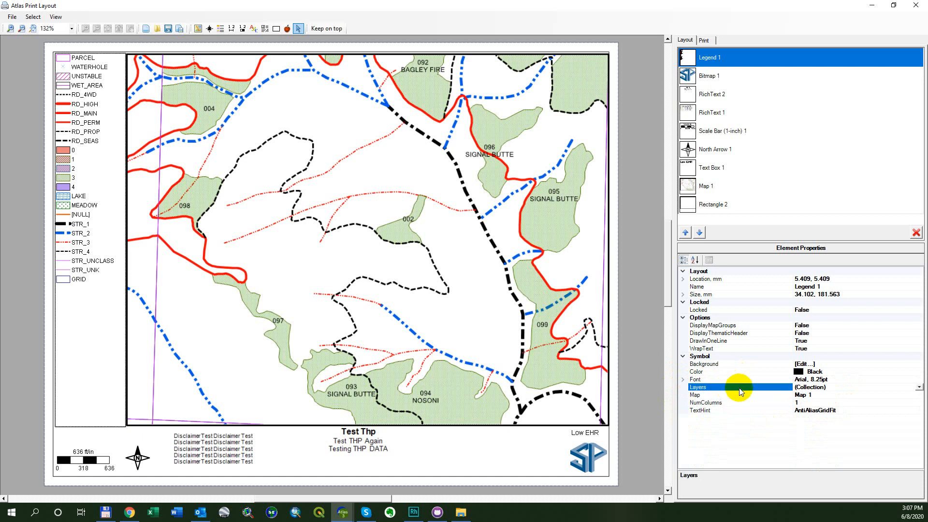
pyautogui.click(920, 388)
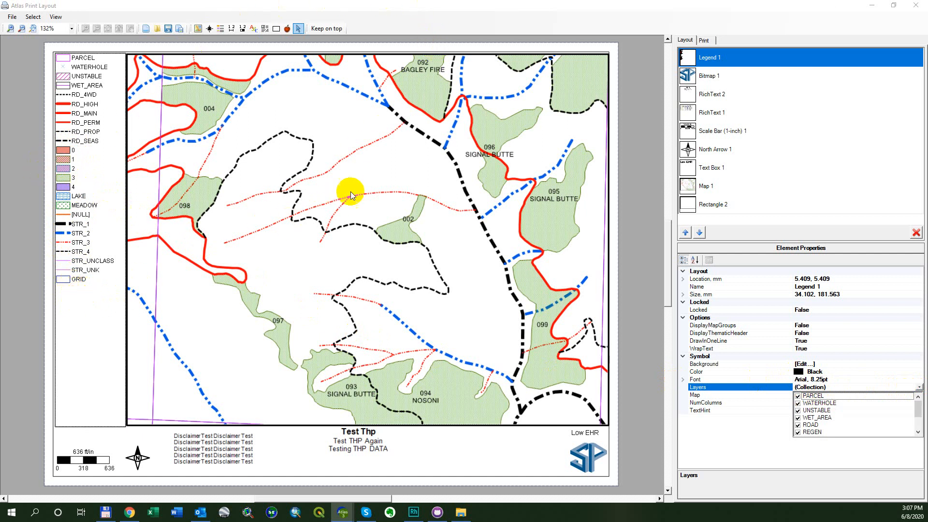
pyautogui.moveTo(921, 410)
pyautogui.mouseDown()
pyautogui.moveTo(920, 423)
pyautogui.moveTo(913, 409)
pyautogui.mouseUp()
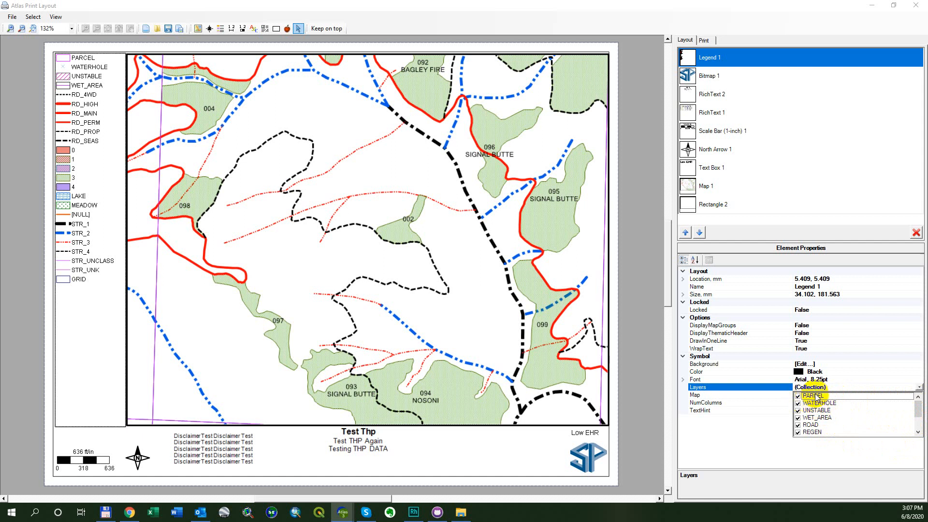
pyautogui.click(800, 396)
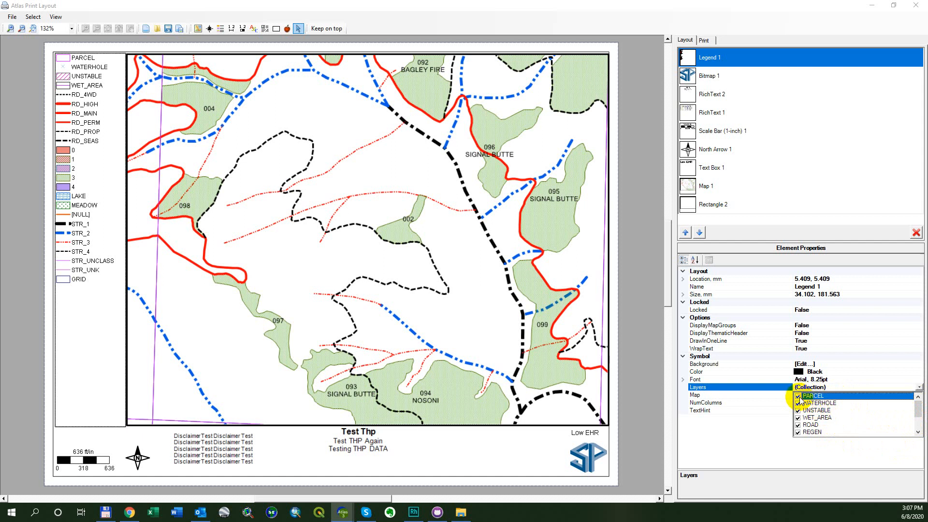
pyautogui.click(755, 433)
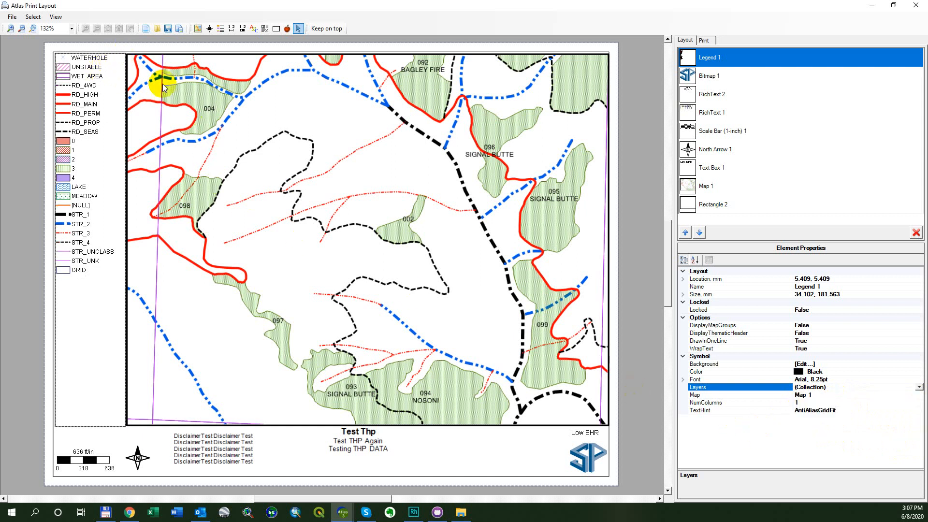
# - Include the PARCEL layer in the legend's layer collection again
pyautogui.click(920, 387)
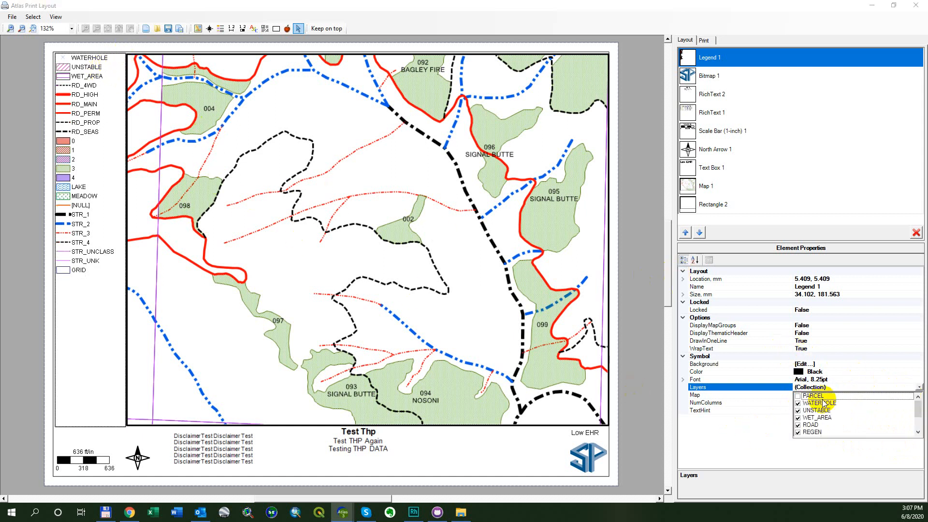
pyautogui.click(798, 396)
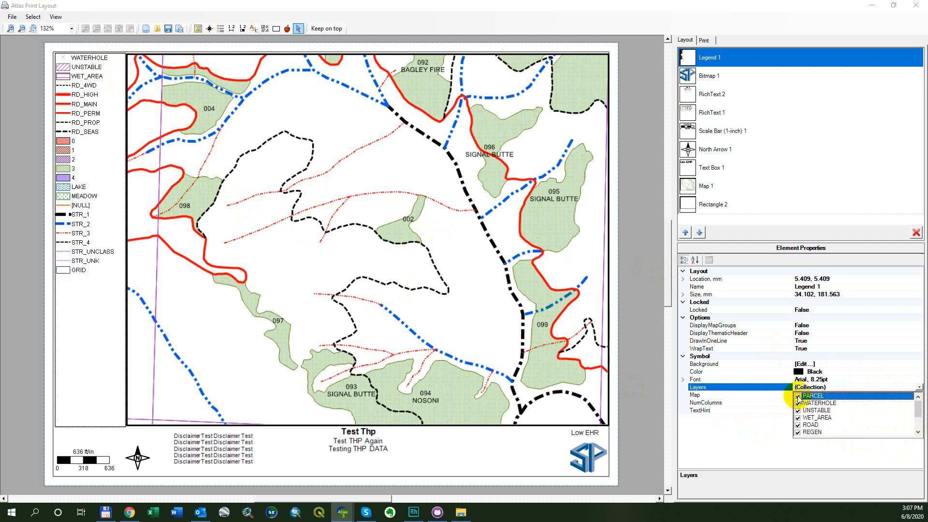
pyautogui.click(733, 438)
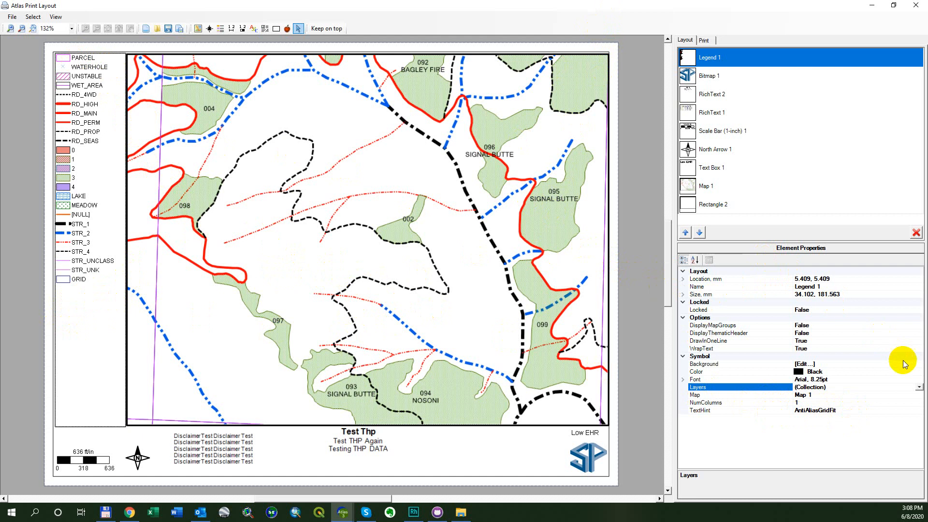
# - Look through the rest of the legend's layer list and check which map the legend is linked to
pyautogui.click(918, 386)
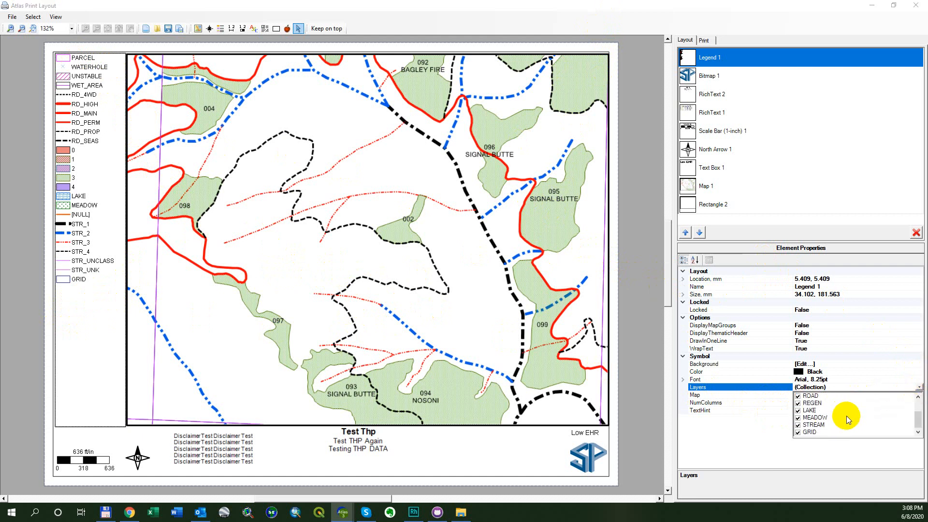
pyautogui.click(749, 435)
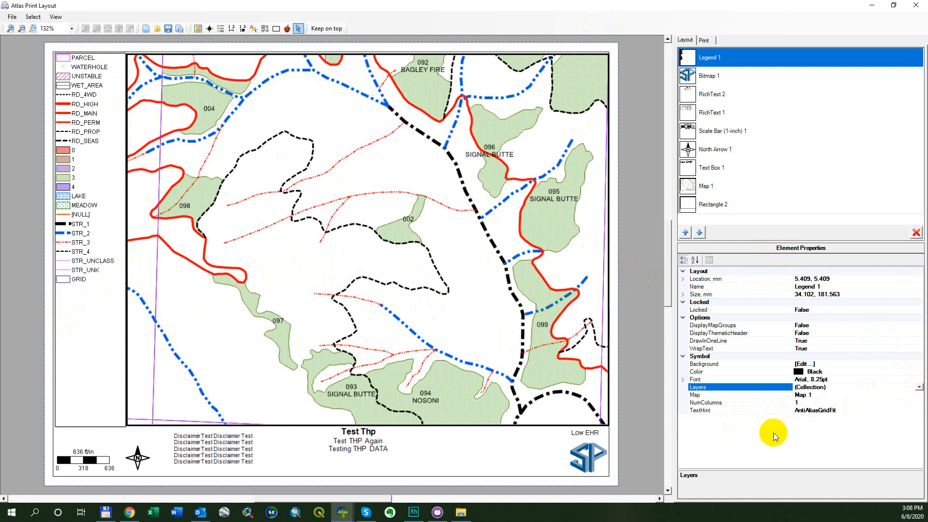
pyautogui.click(815, 396)
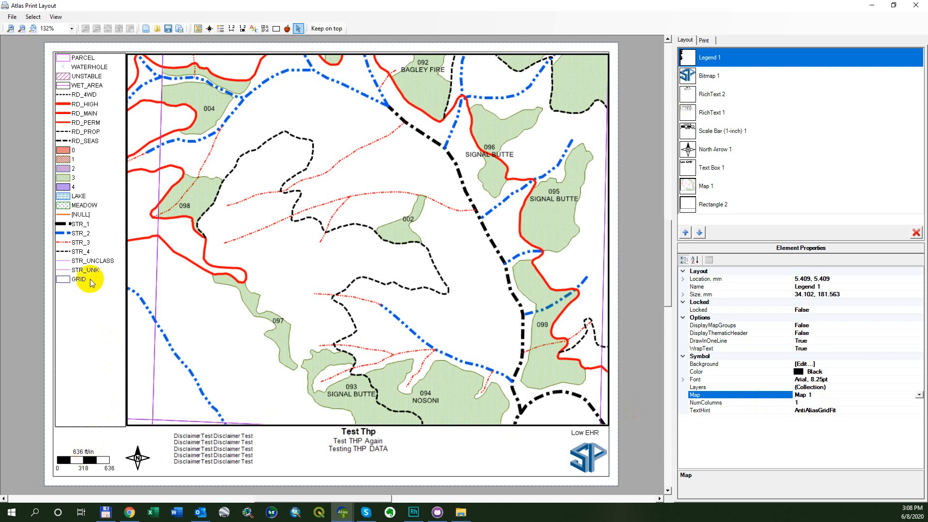
# - Compare the legend with the map and scale bar by selecting these elements in turn
pyautogui.click(319, 248)
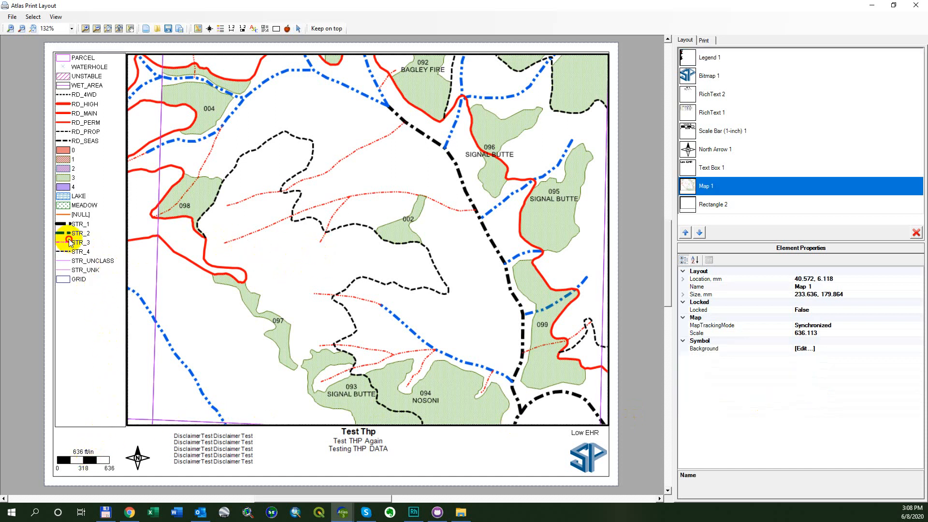
pyautogui.click(97, 300)
pyautogui.click(91, 463)
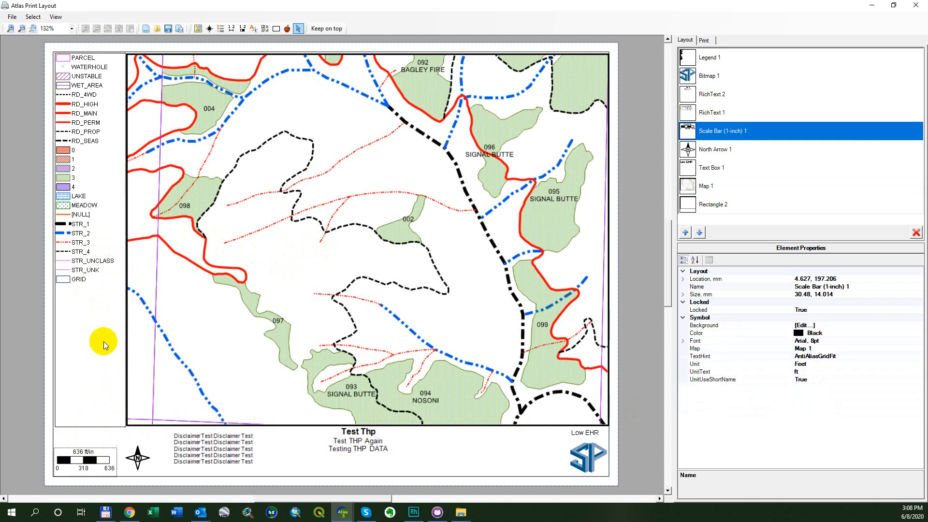
pyautogui.click(104, 341)
pyautogui.click(237, 164)
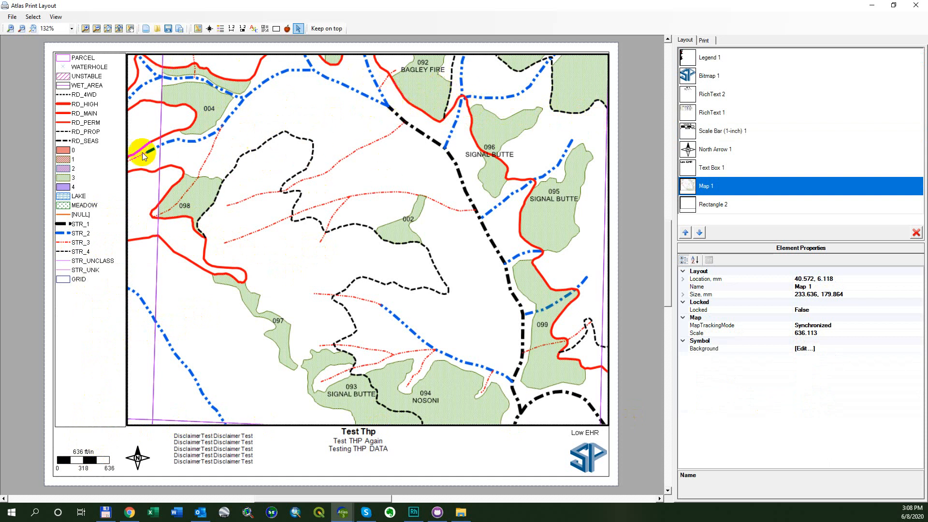
pyautogui.click(81, 138)
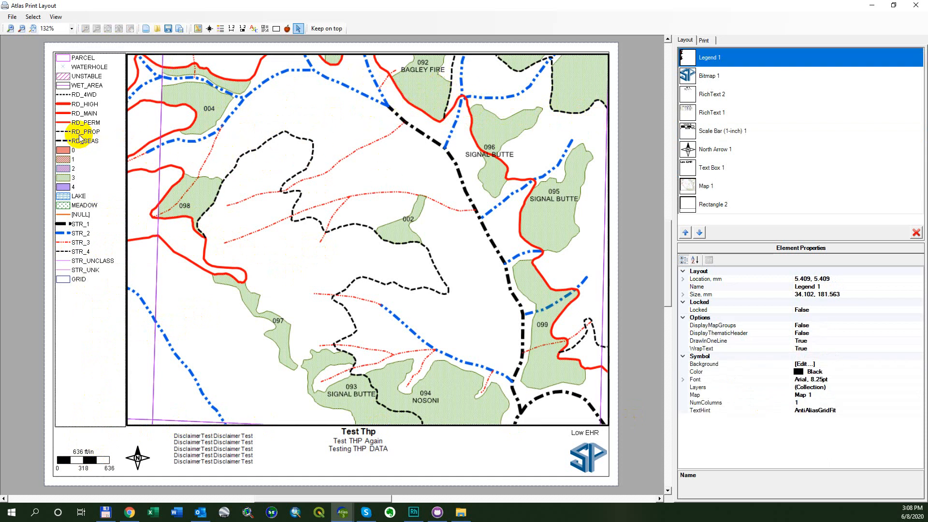
pyautogui.click(295, 144)
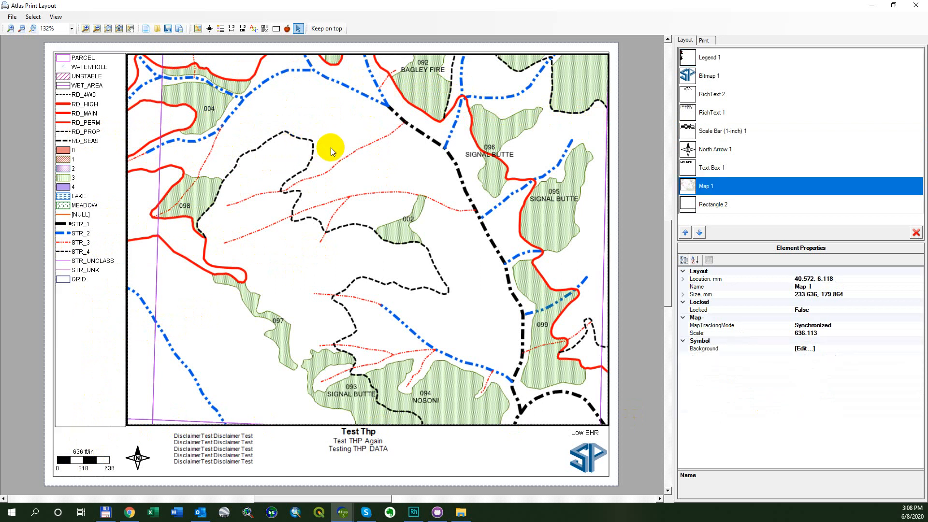
pyautogui.click(92, 149)
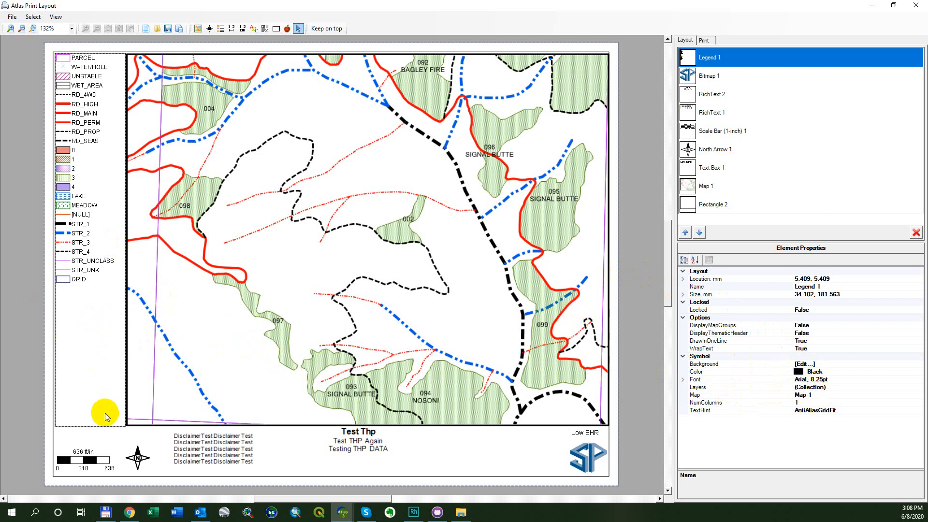
# - Resize the legend to about 74 by 56 mm and move it over the lower-left part of the map
pyautogui.moveTo(102, 425); pyautogui.dragTo(107, 169)
pyautogui.moveTo(103, 69); pyautogui.dragTo(246, 287)
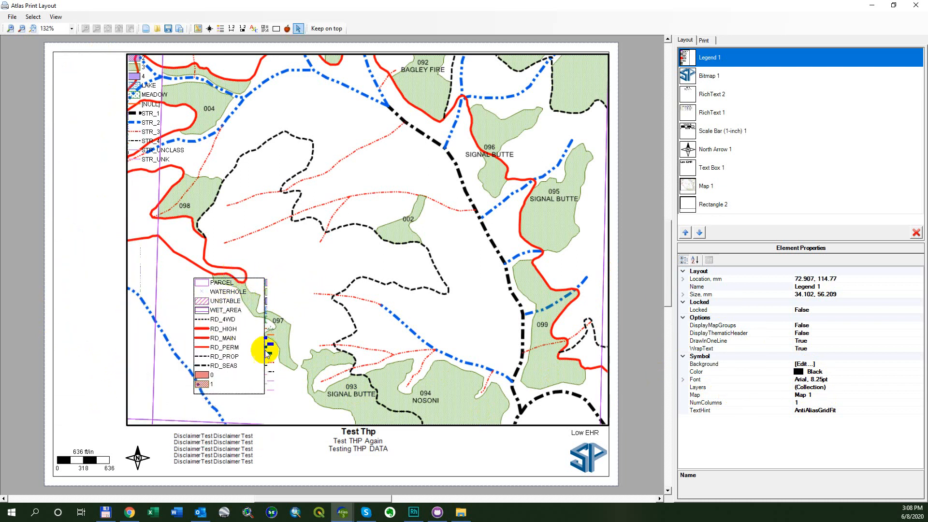
pyautogui.moveTo(265, 351); pyautogui.dragTo(346, 346)
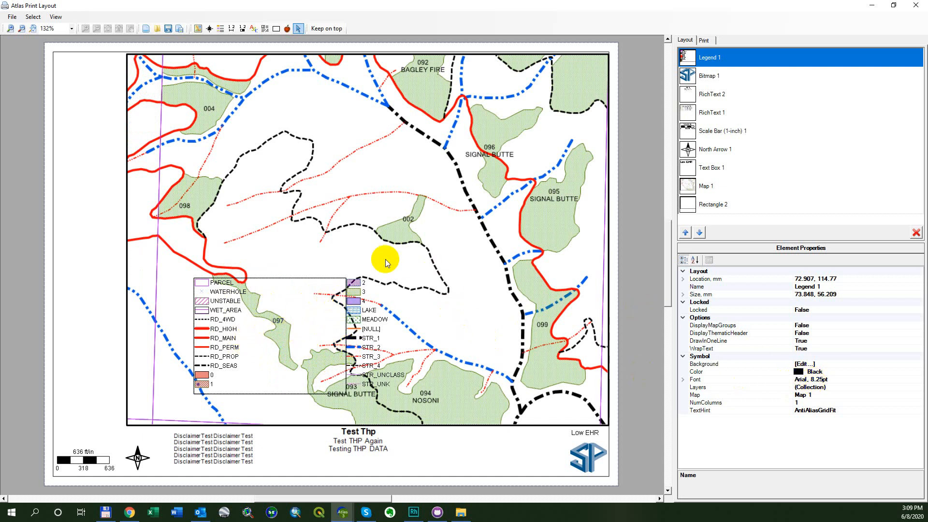
# - Set the legend's NumColumns to 2 and widen the legend to about 84 mm
pyautogui.click(824, 394)
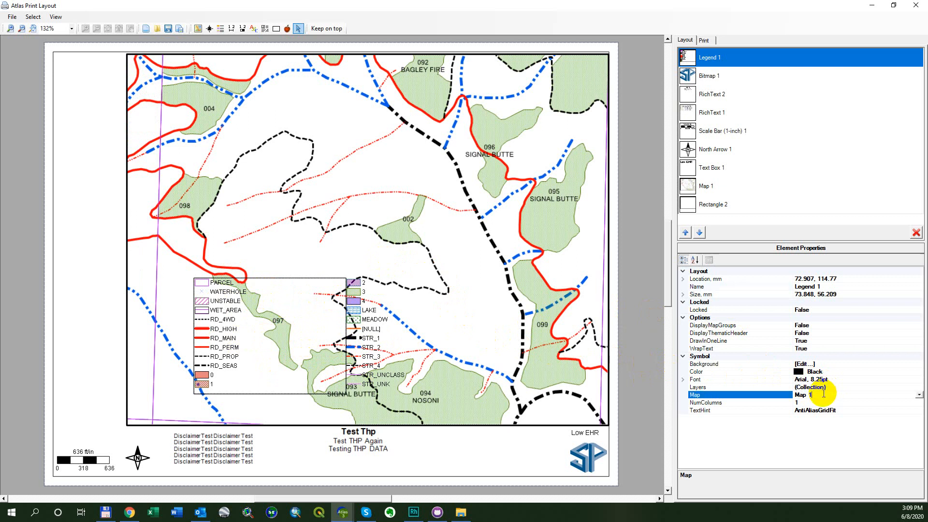
pyautogui.click(821, 404)
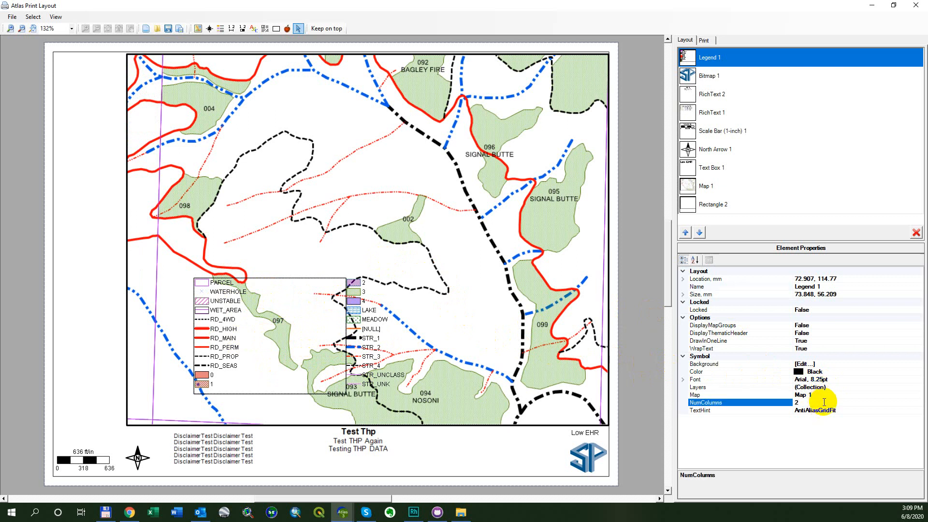
pyautogui.press('Return')
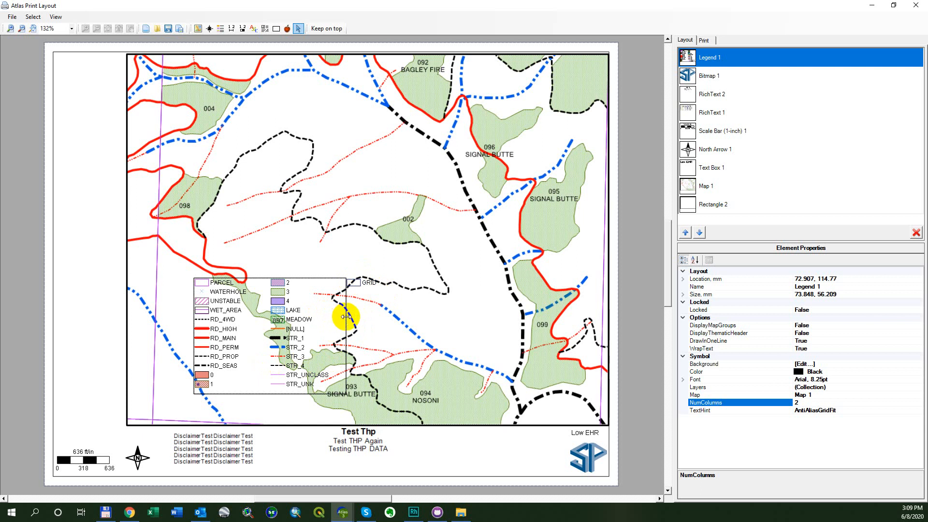
pyautogui.moveTo(346, 315); pyautogui.dragTo(365, 321)
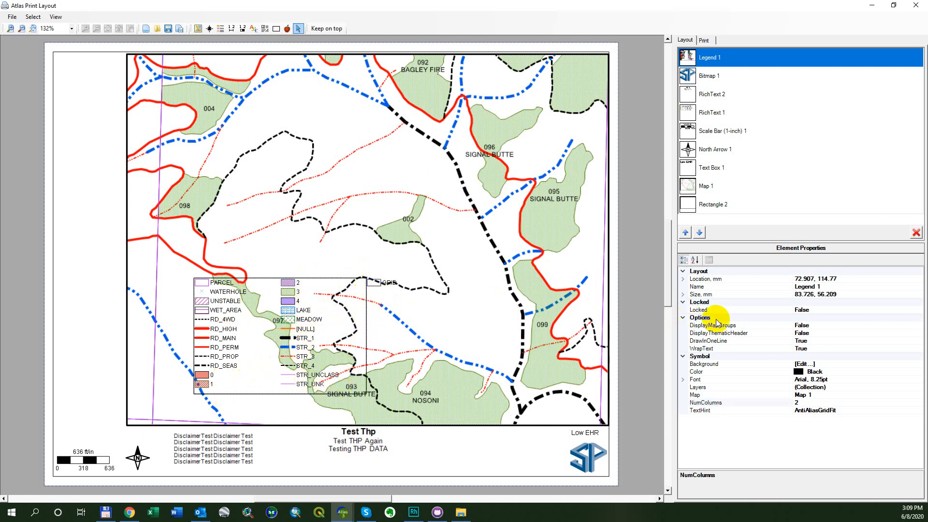
# - Set the legend's NumColumns to 3
pyautogui.click(804, 402)
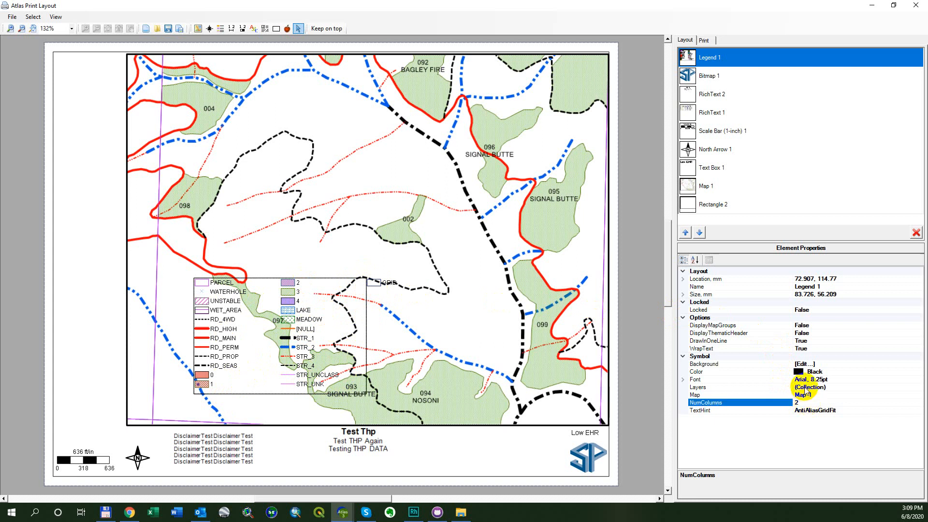
pyautogui.press('Return')
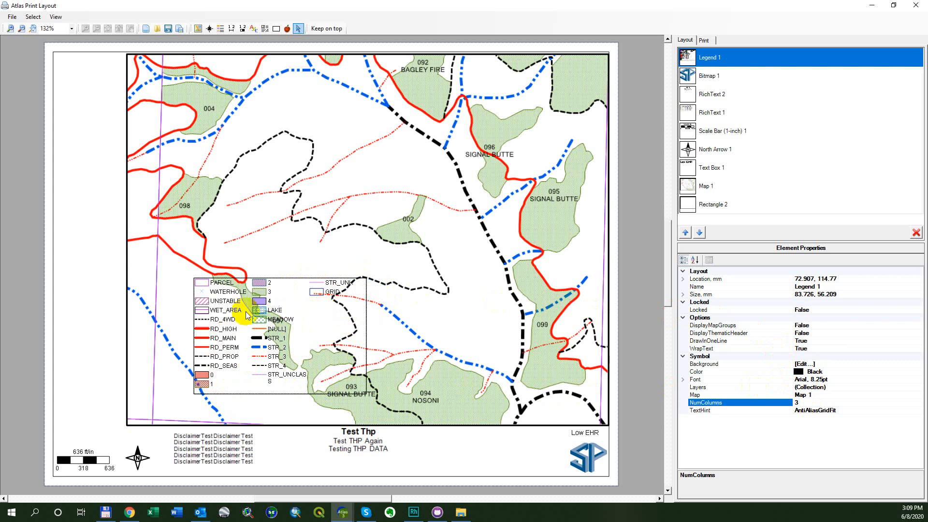
# - Move Map 1 up and to the right on the page so it no longer lies behind the legend
pyautogui.click(409, 355)
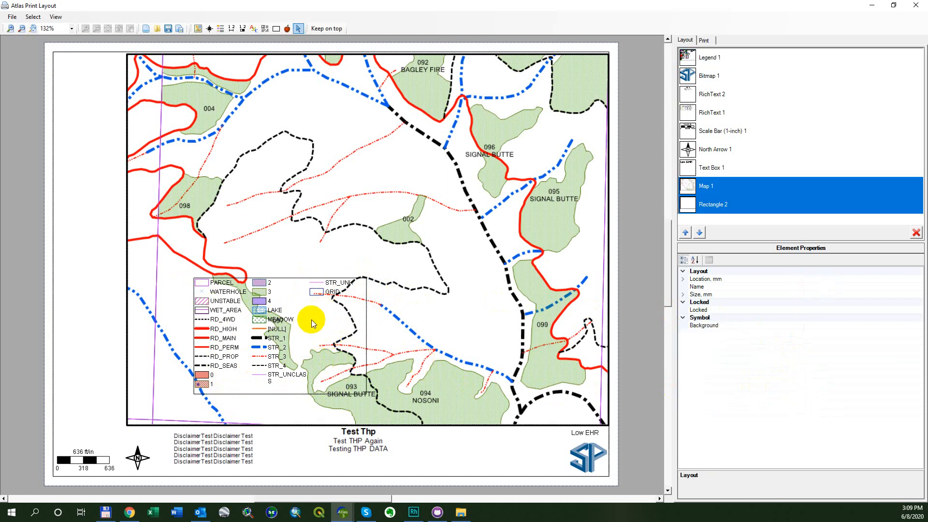
pyautogui.moveTo(290, 379); pyautogui.dragTo(229, 374)
pyautogui.moveTo(297, 220); pyautogui.dragTo(342, 154)
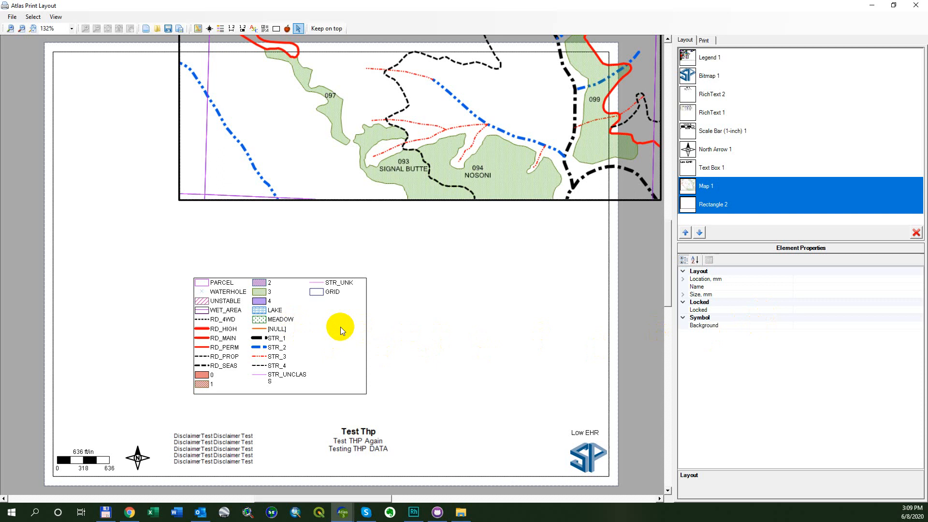
# - Select Legend 1 and lower its upper edge to reduce the legend's height to about 43.5 mm
pyautogui.click(729, 188)
pyautogui.click(738, 203)
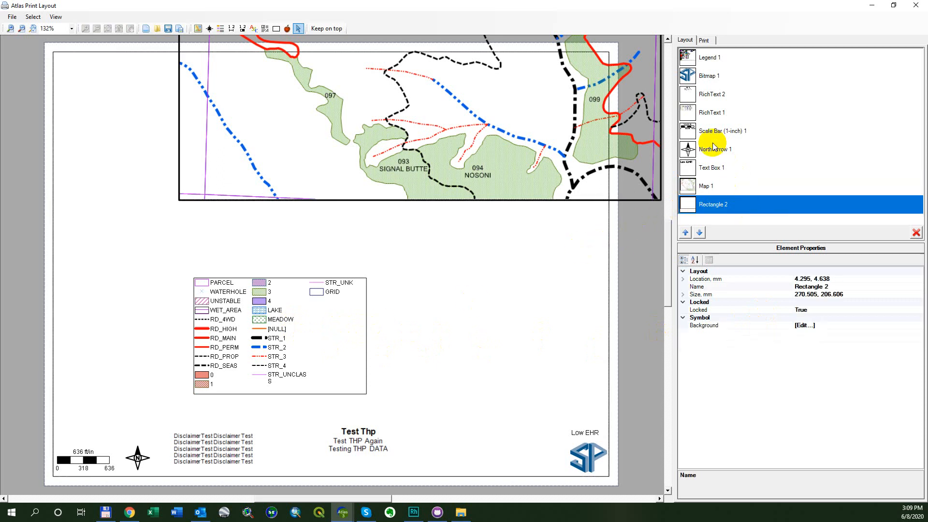
pyautogui.click(729, 114)
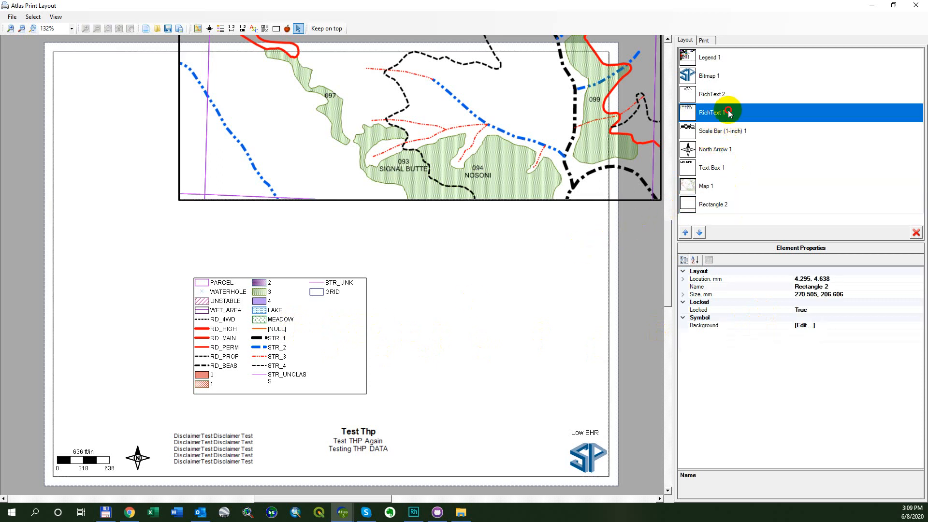
pyautogui.click(741, 59)
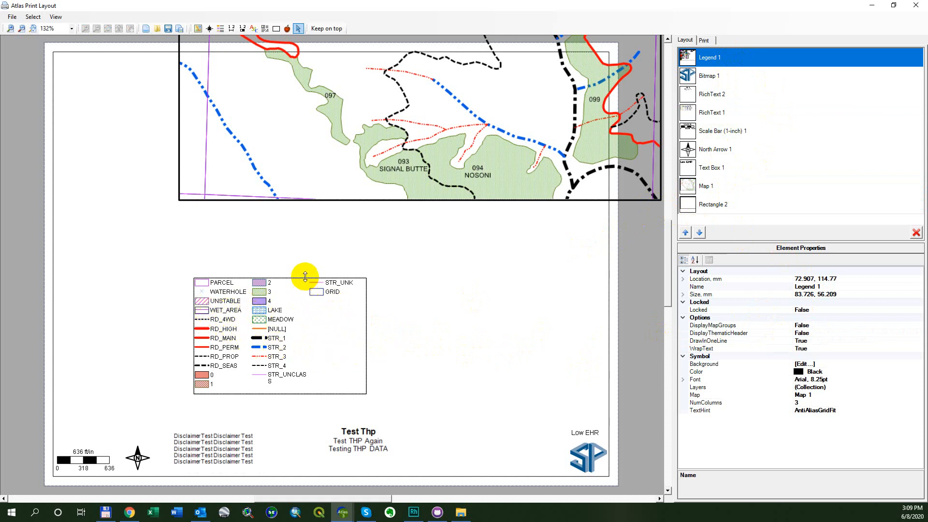
pyautogui.moveTo(306, 278); pyautogui.dragTo(307, 304)
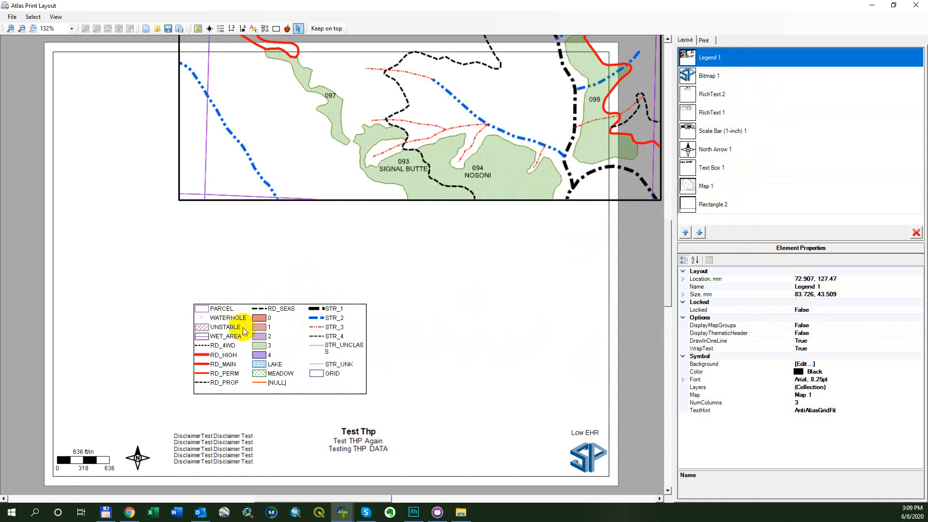